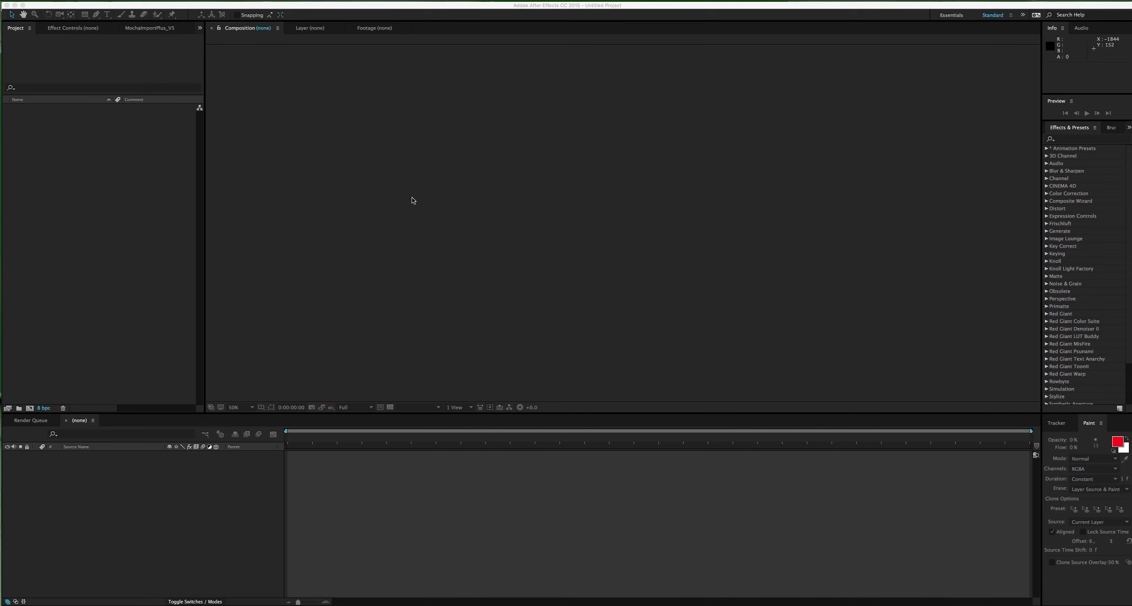
Step: Import the 1920×1080, 25 fps clip Episode7 pc1.mov into the Project panel
double_click(67, 196)
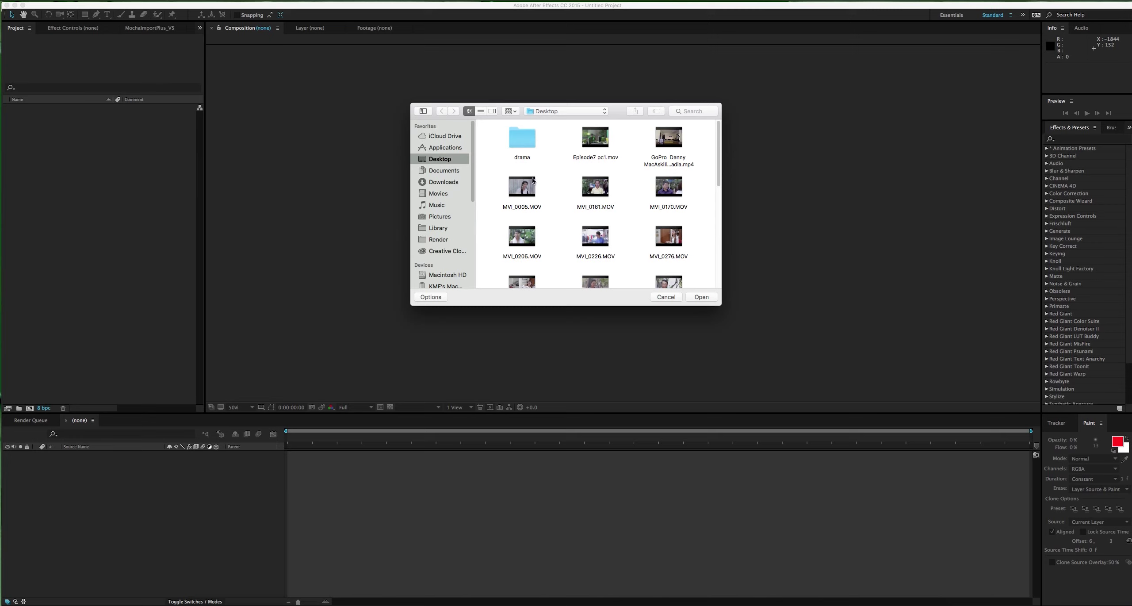
click(588, 137)
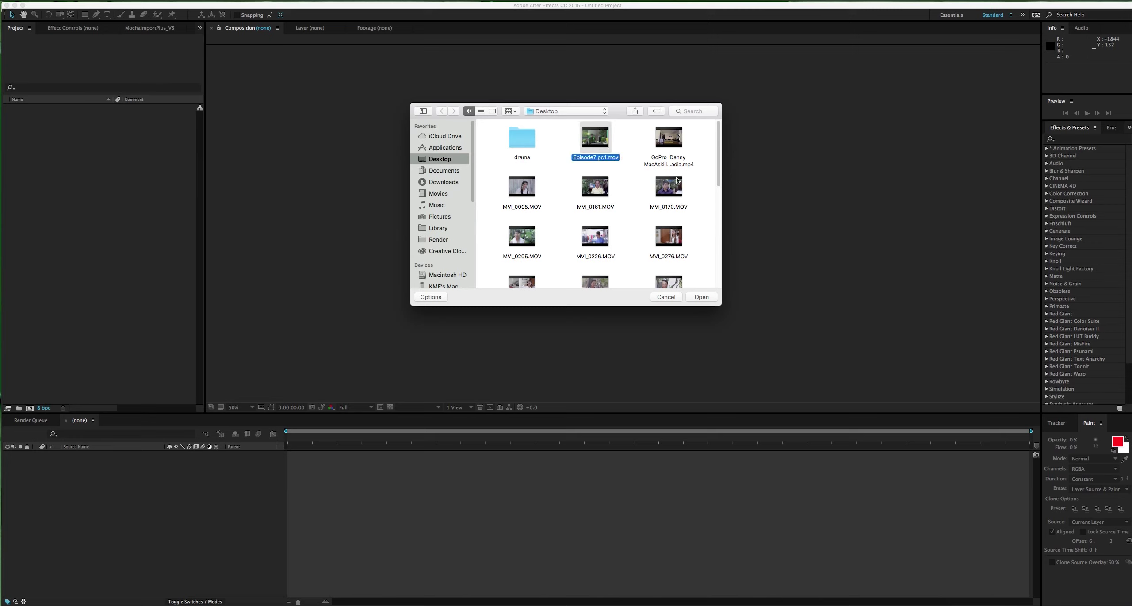
click(700, 298)
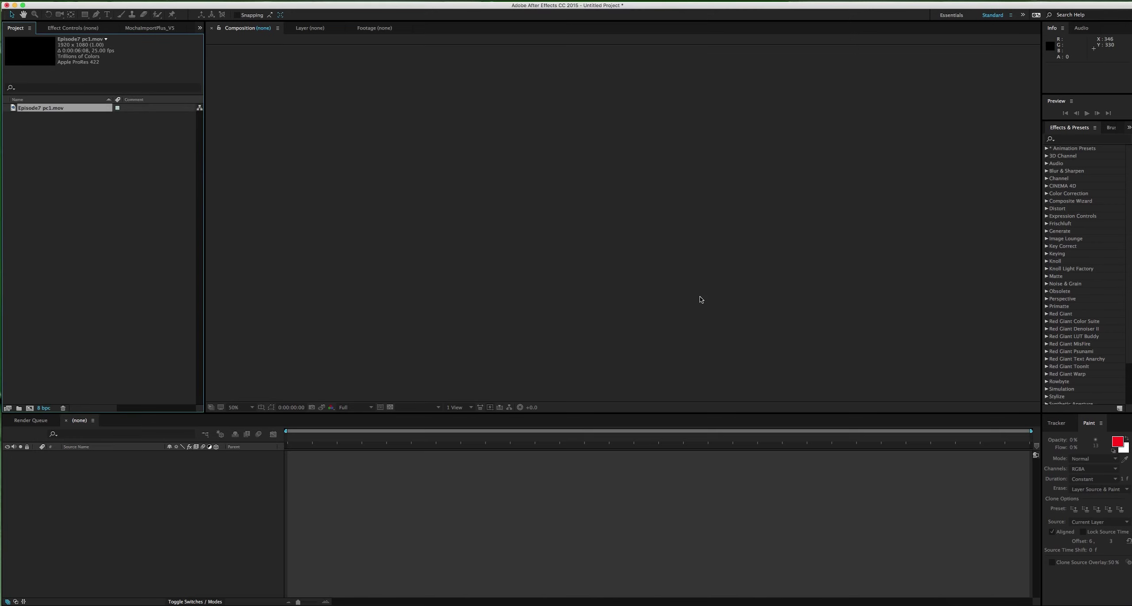
Step: Build the Episode7 pc1 composition from the clip, then leave its layer deselected
drag(15, 111, 30, 408)
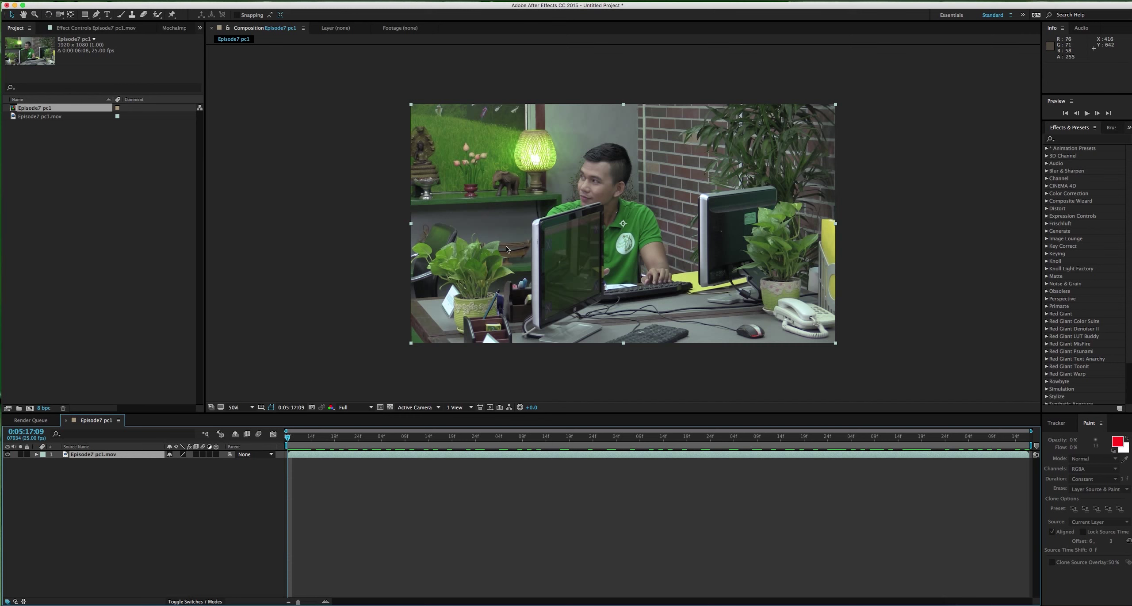
click(298, 343)
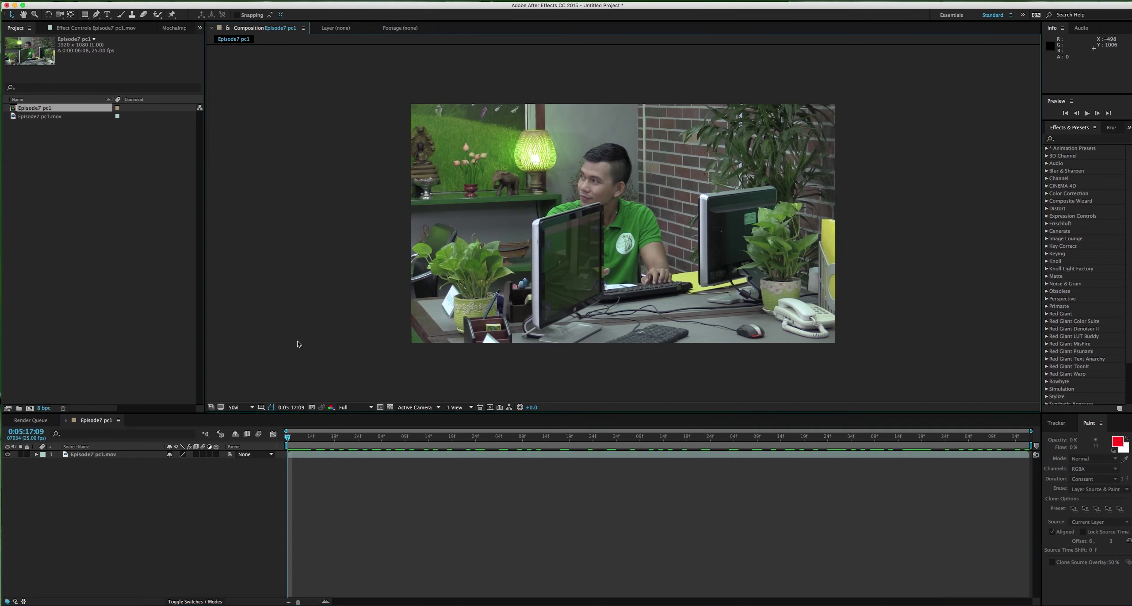
mouse_move(431, 599)
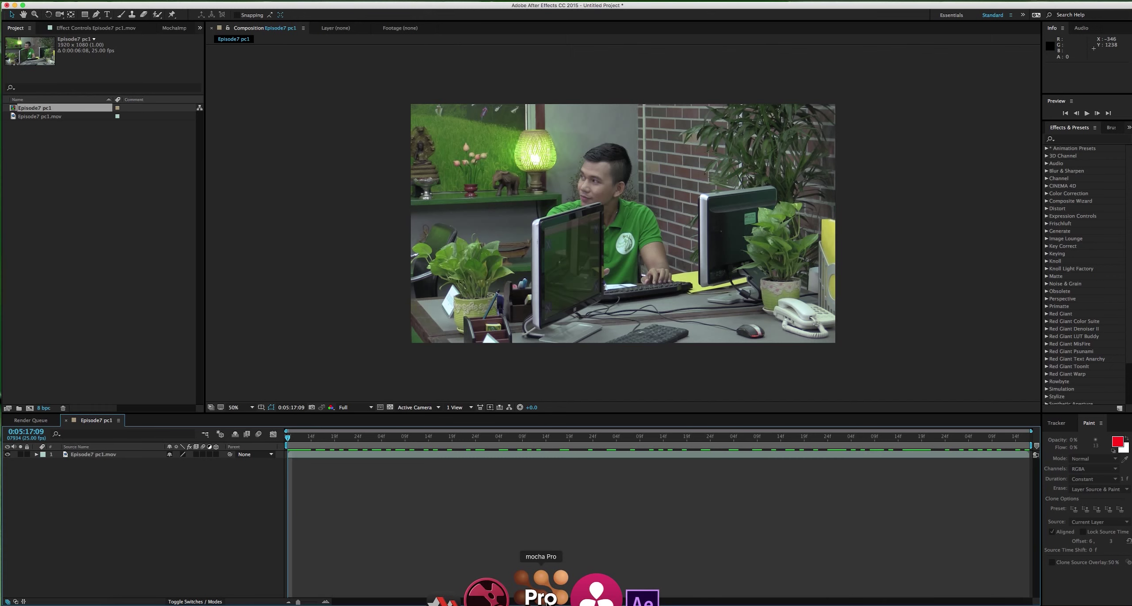
Step: Create the mocha Pro project Episode7 pc1 from Episode7 pc1.mov, frames 0–157 at 25 fps
click(547, 597)
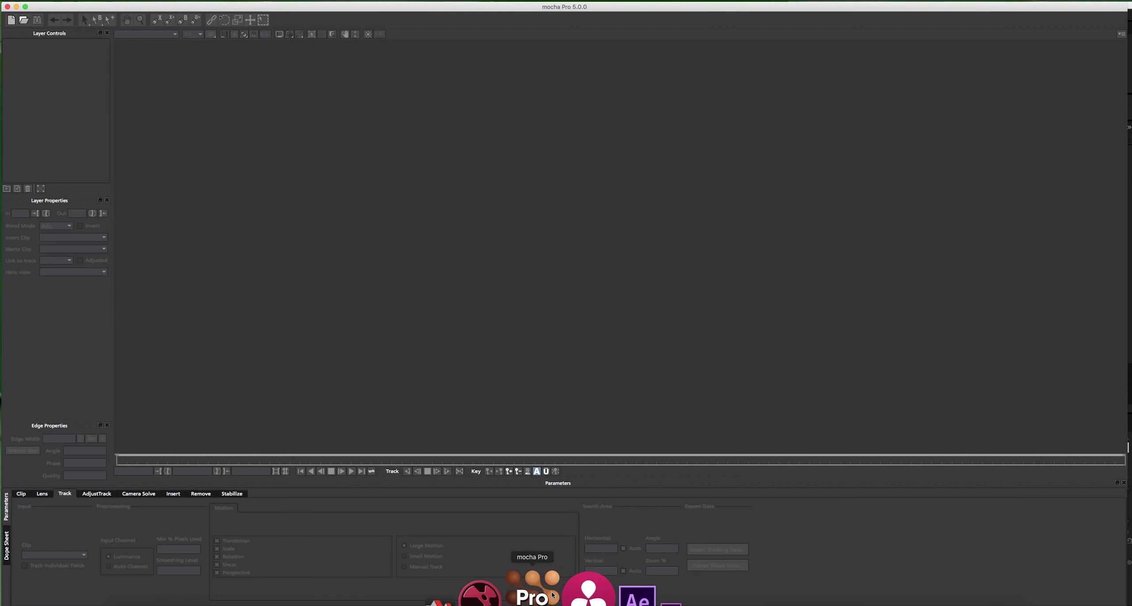
click(10, 21)
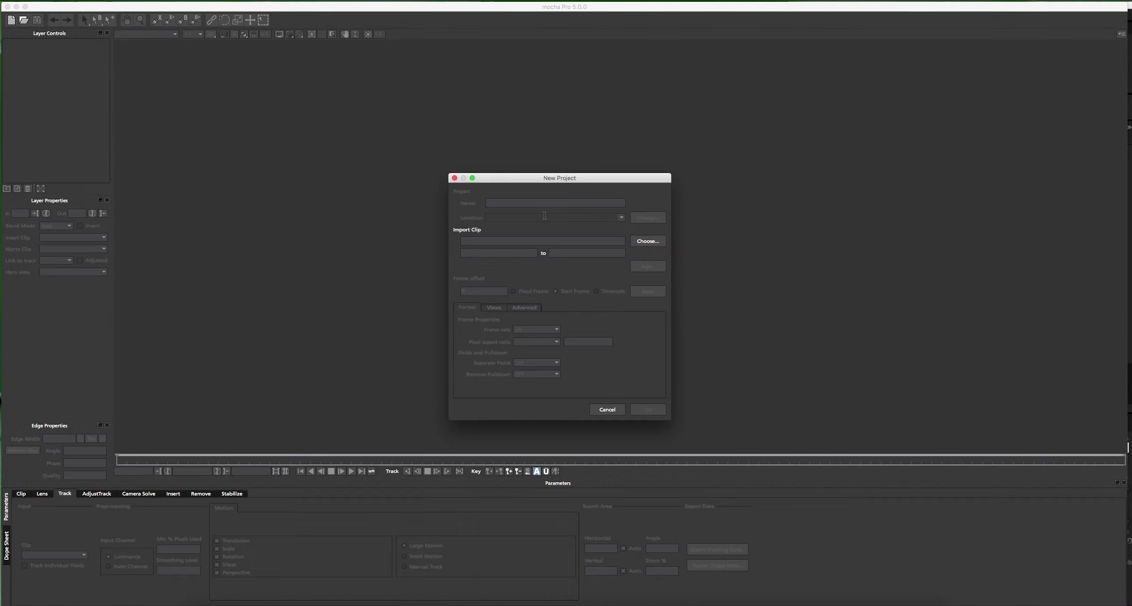
click(644, 245)
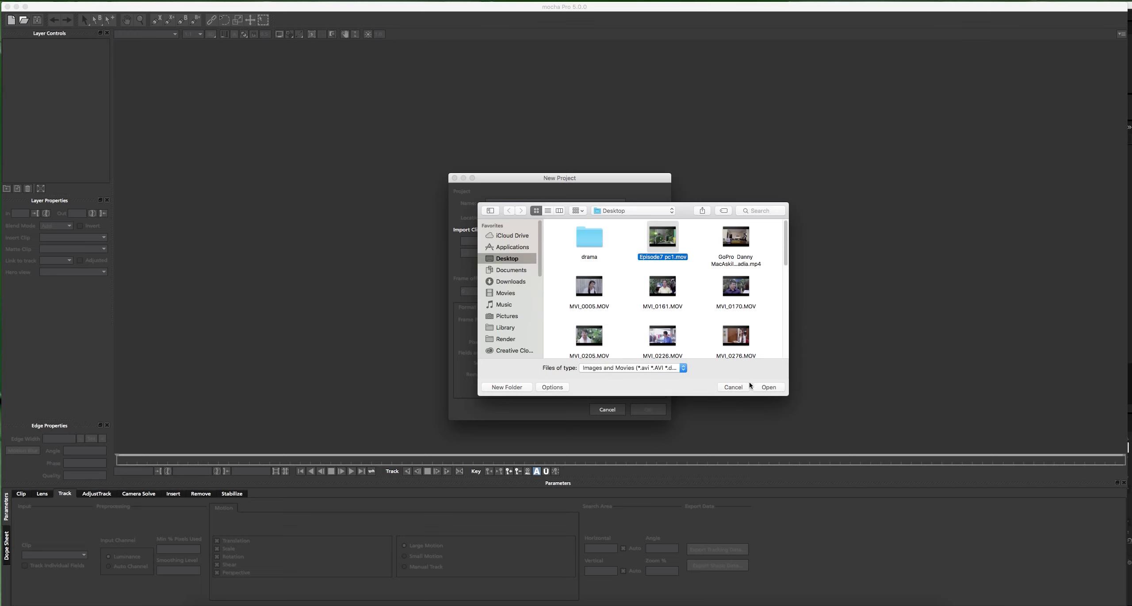
click(759, 386)
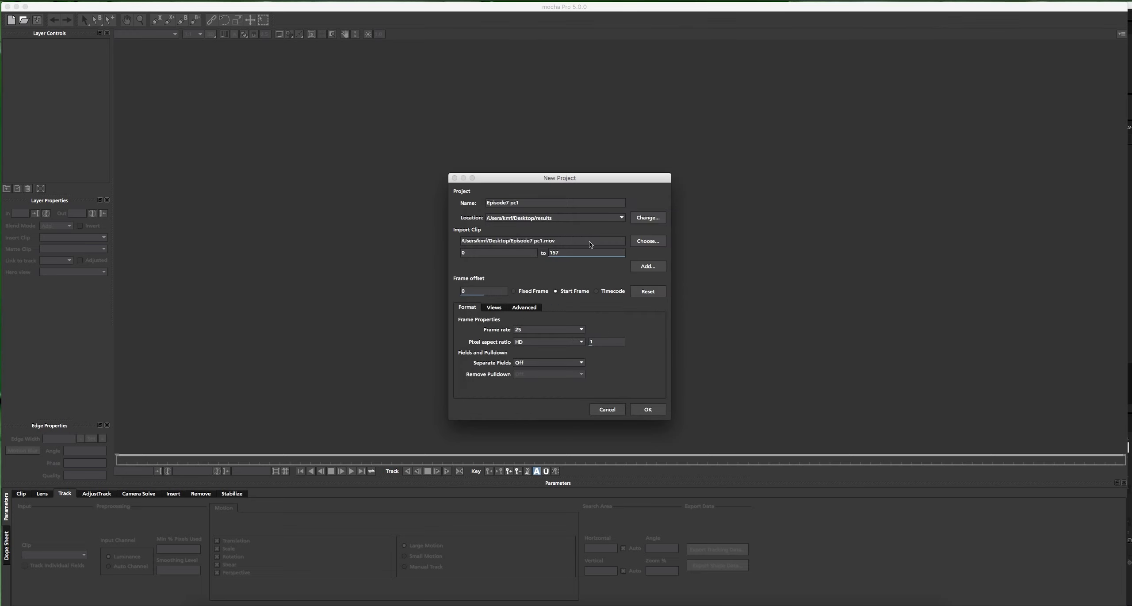
click(648, 409)
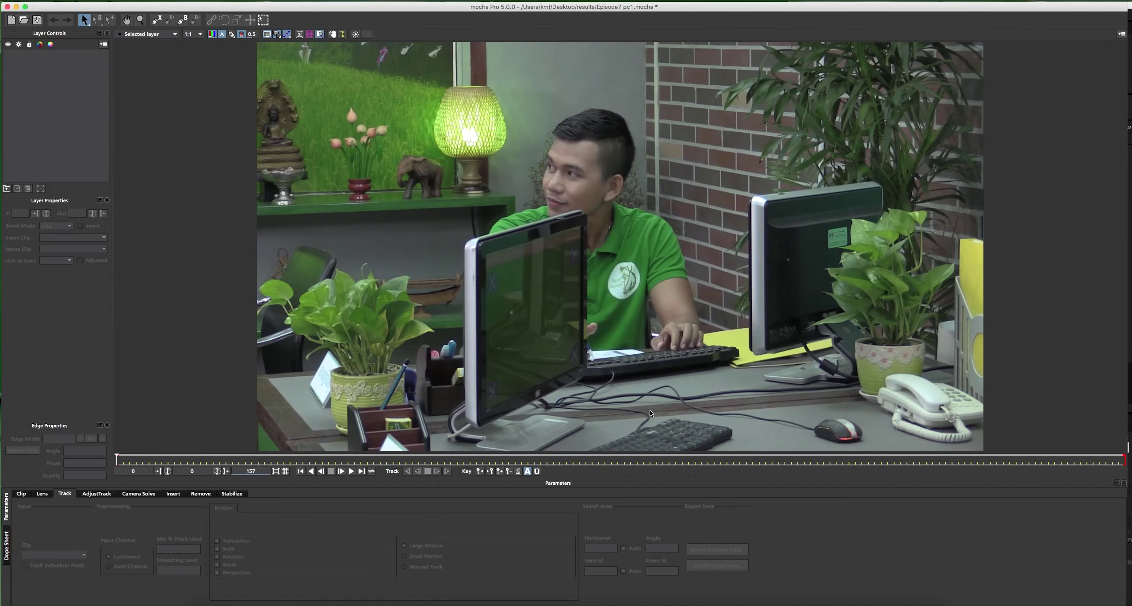
Step: Draw a closed X-Spline shape around the front monitor's screen as Layer 1
click(156, 20)
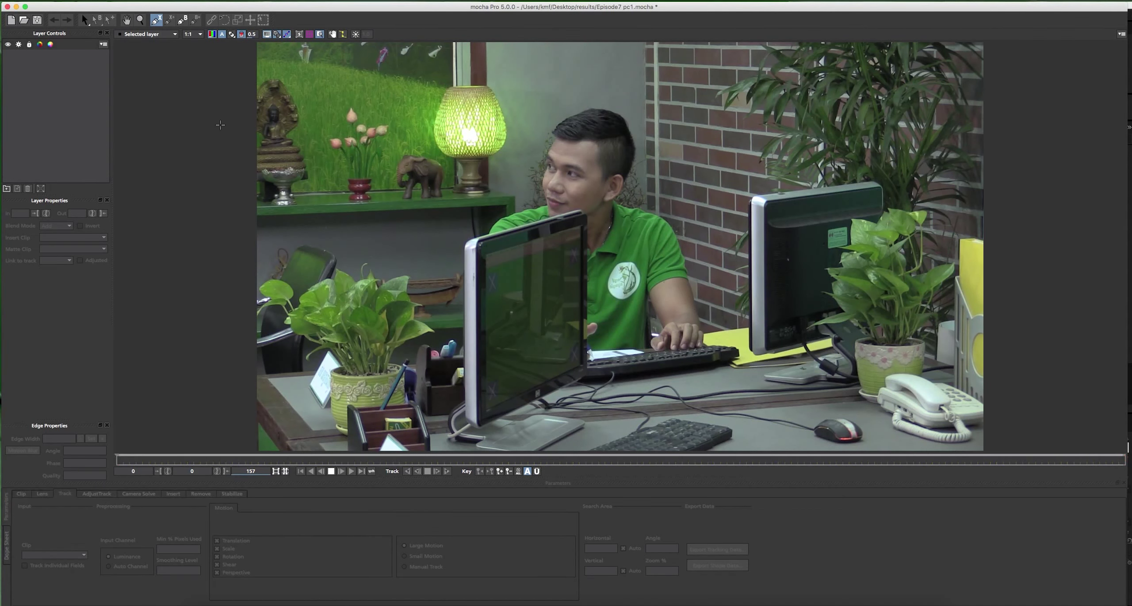
click(479, 242)
click(478, 423)
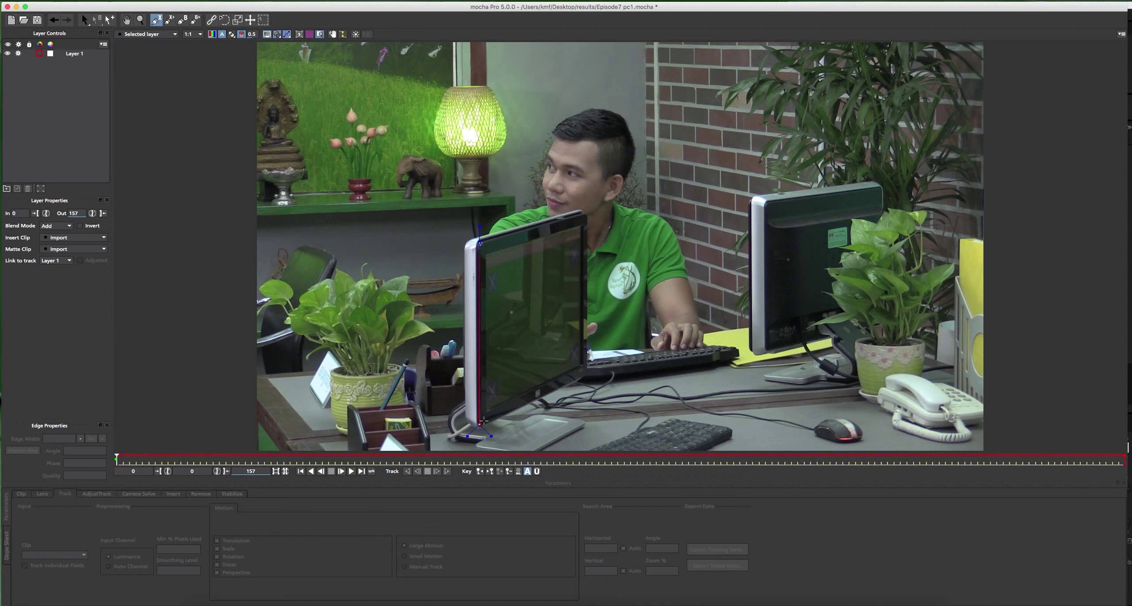
click(584, 213)
right_click(585, 214)
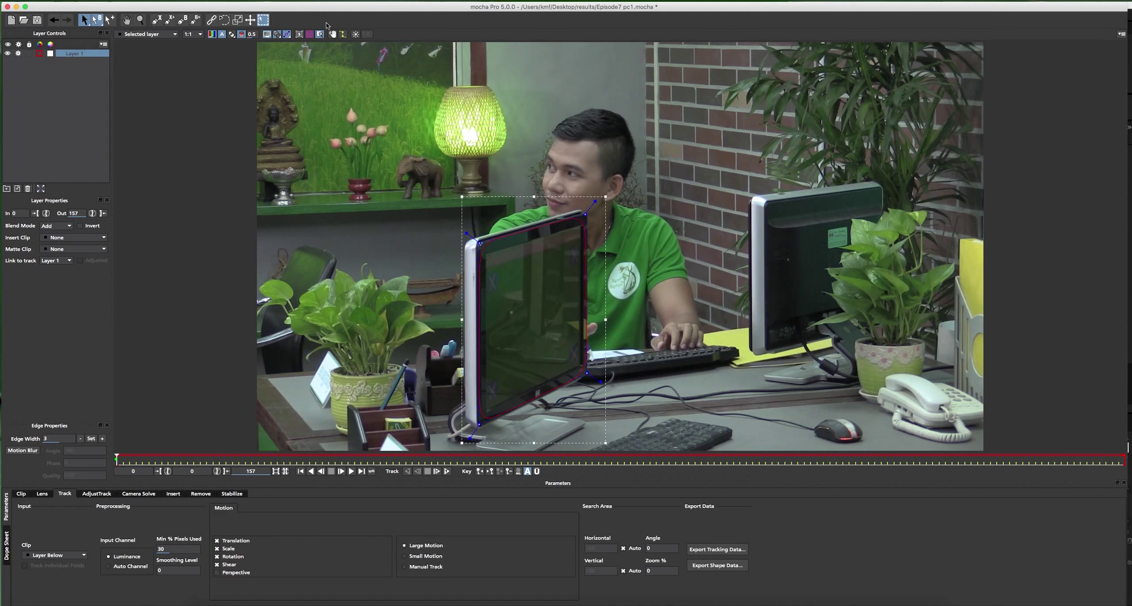
Step: Raise the viewer gain to 1.3 and show the planar surface
click(355, 35)
drag(404, 35, 485, 166)
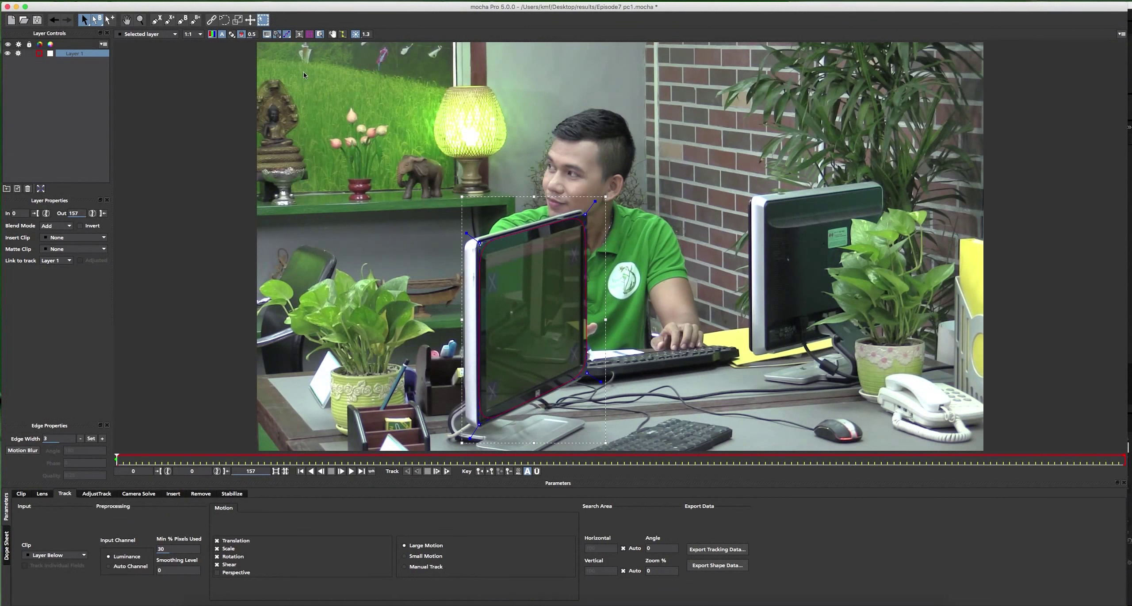
click(300, 35)
Step: Pin the surface's four corners onto the monitor screen's corners, zooming in to check the fit
drag(491, 242, 483, 255)
mouse_move(492, 399)
mouse_down()
mouse_move(481, 420)
mouse_move(486, 411)
mouse_up()
drag(573, 401, 581, 368)
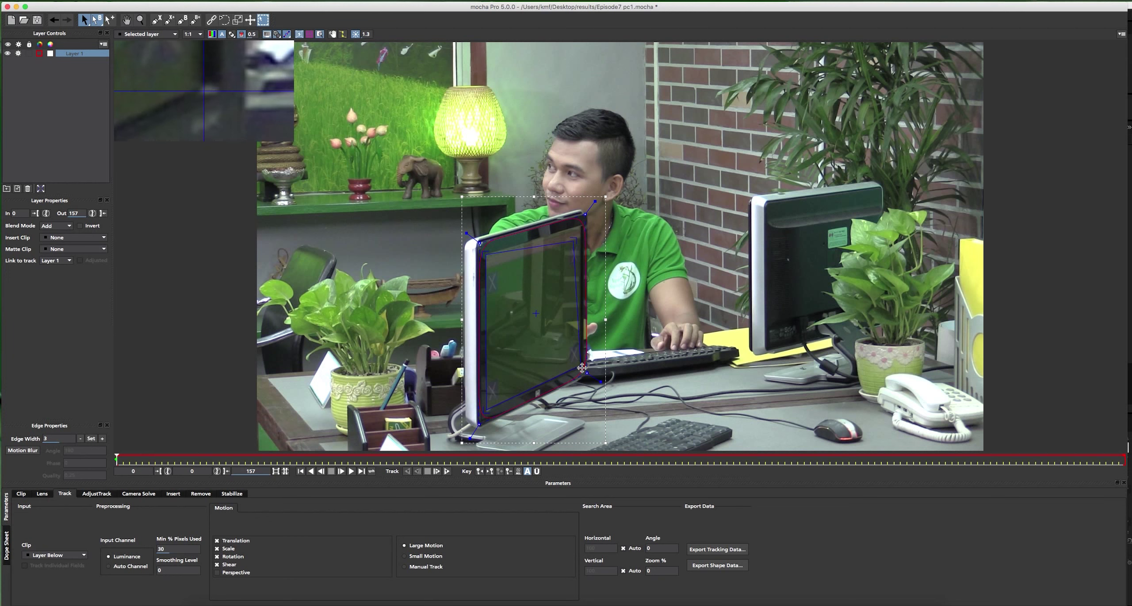
drag(574, 240, 582, 225)
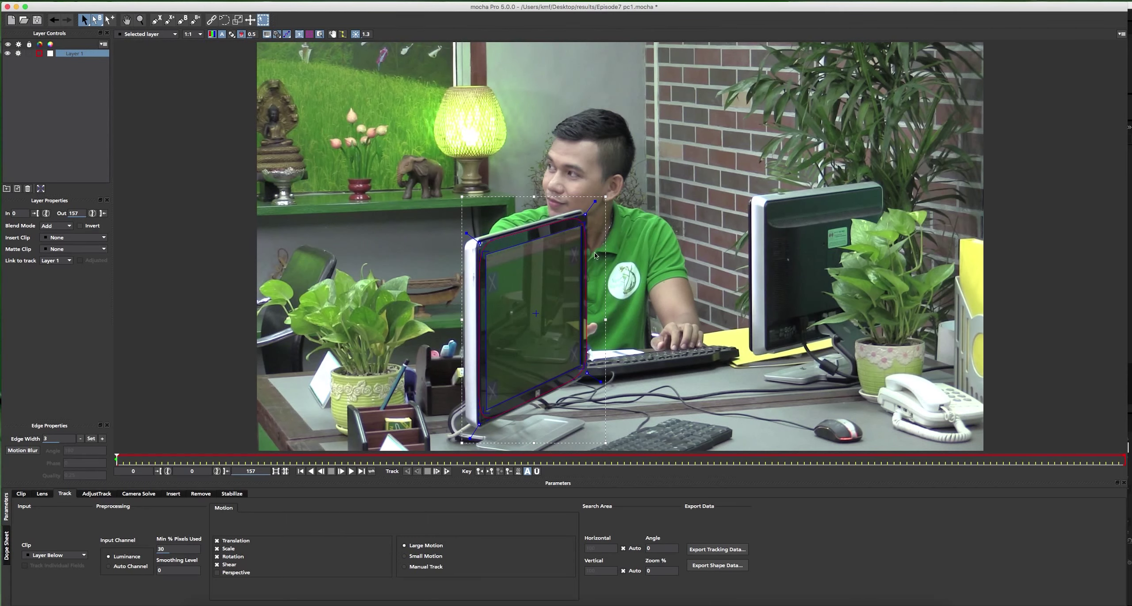
key(z)
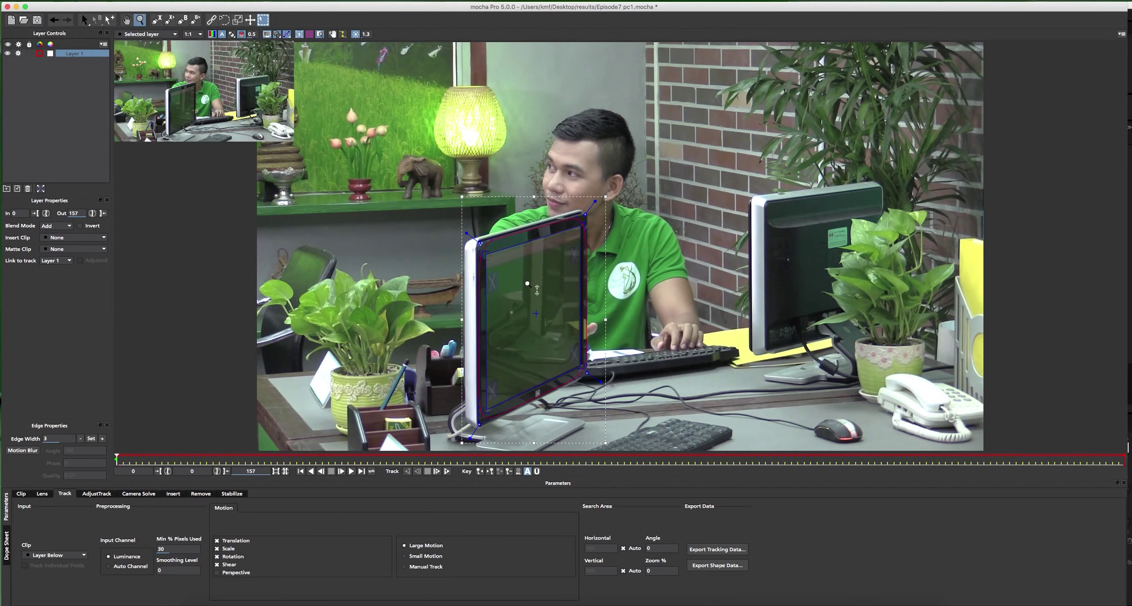
mouse_move(524, 367)
mouse_down()
mouse_move(534, 373)
mouse_move(527, 291)
mouse_move(584, 253)
mouse_move(587, 176)
mouse_up()
key(z)
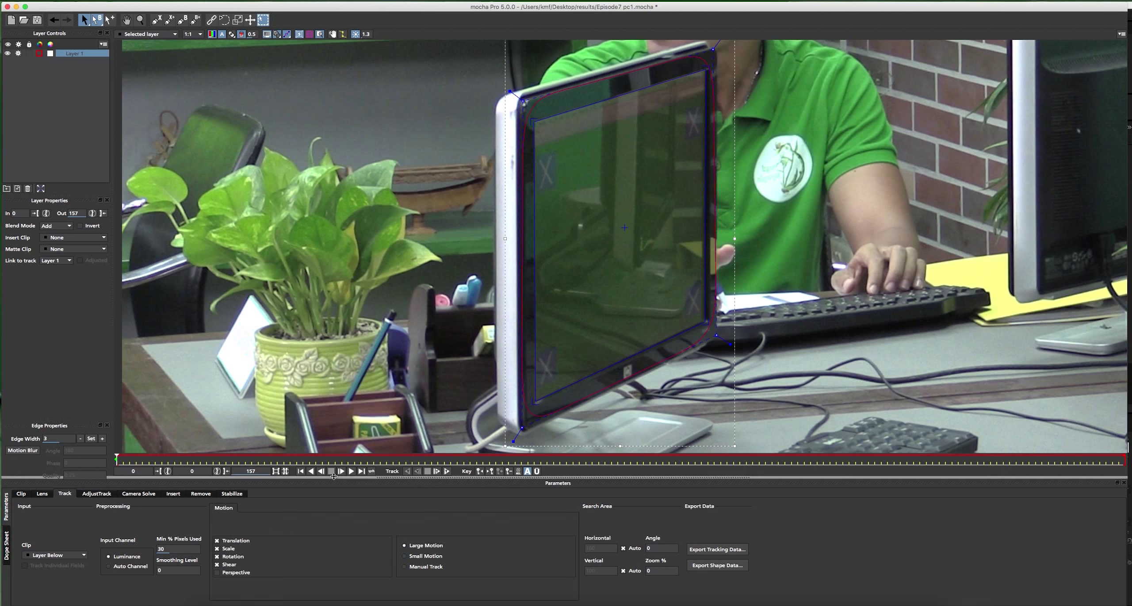
Step: Track Layer 1 forward through the whole clip so the shape follows the monitor
click(446, 472)
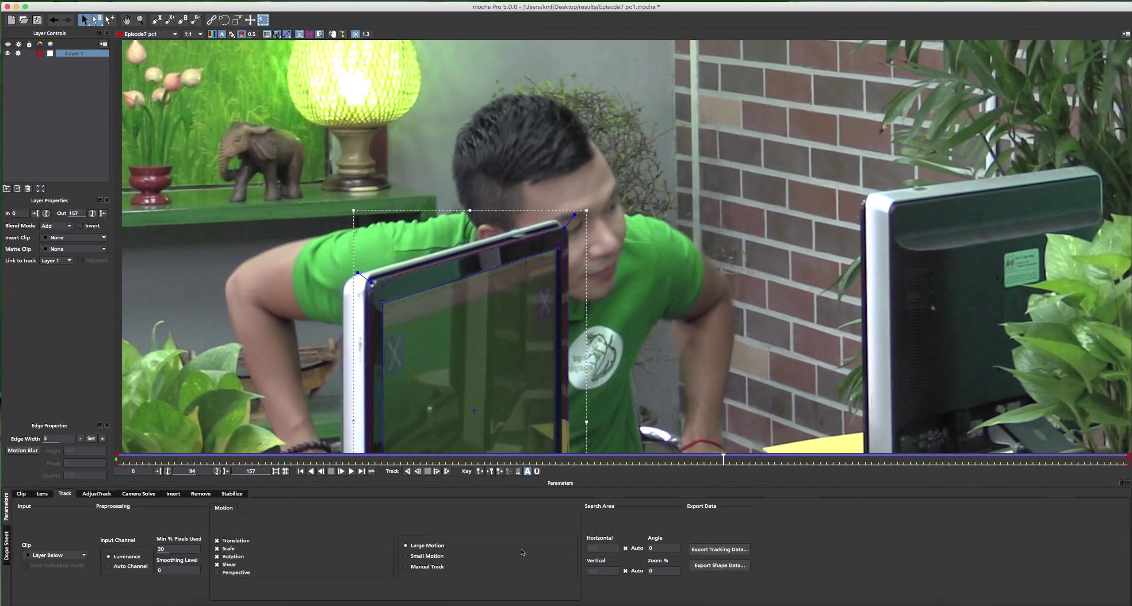
Step: Copy Layer 1's tracking data to the clipboard as After Effects CS3 Corner Pin
click(714, 553)
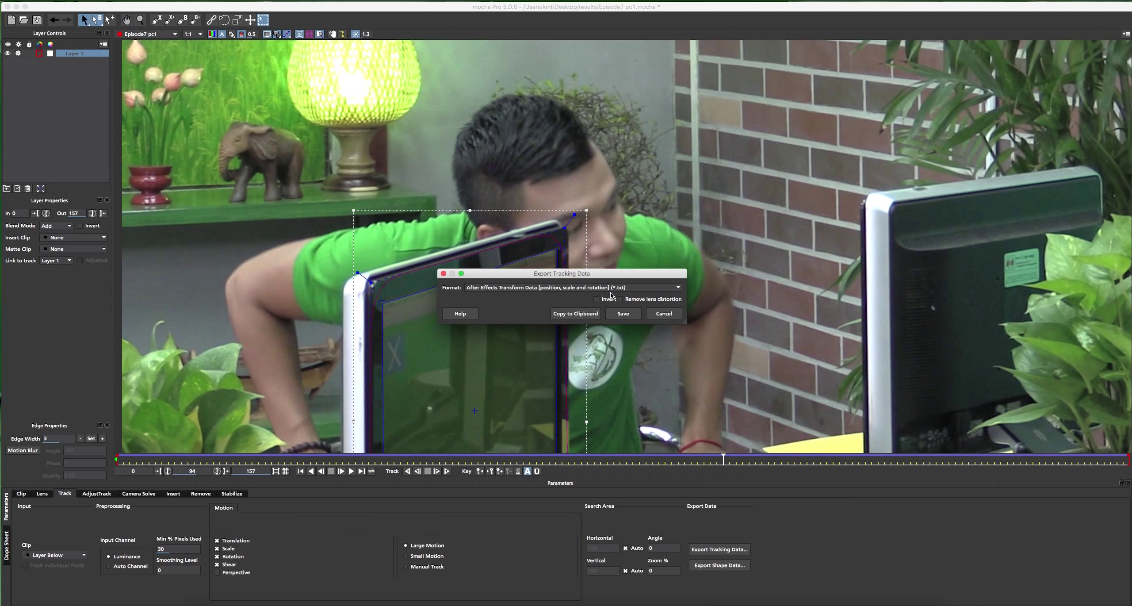
click(673, 290)
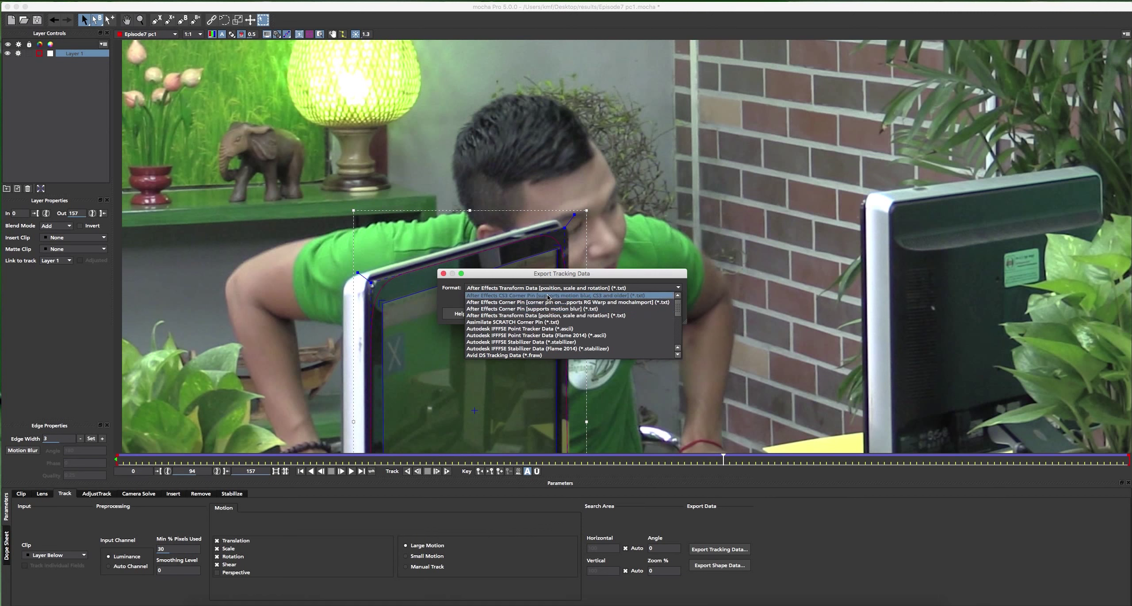
click(547, 296)
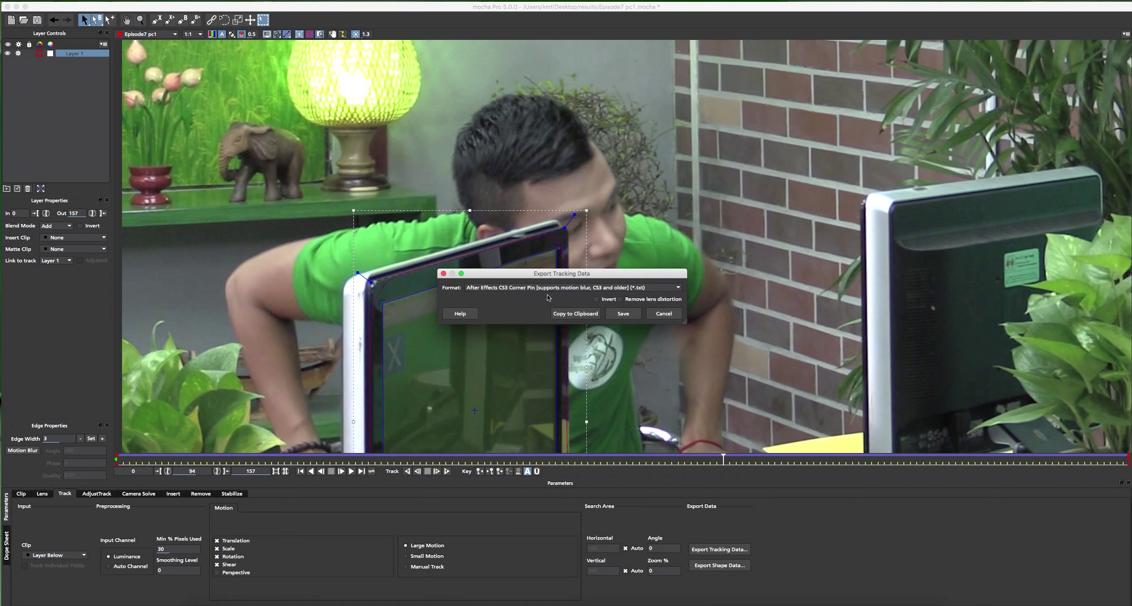
click(570, 313)
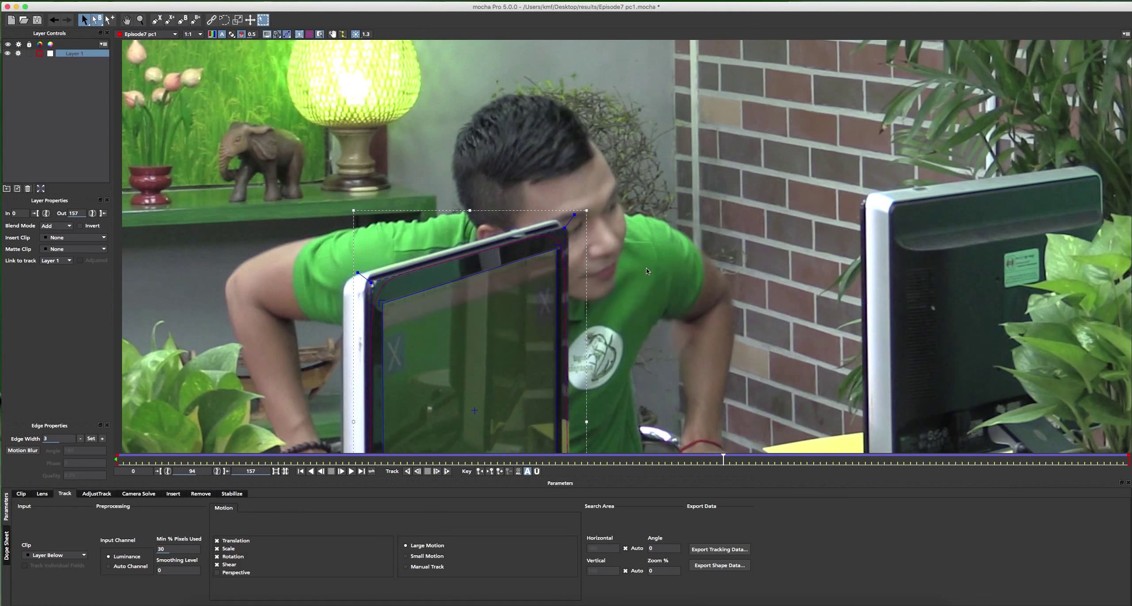
Step: Back in After Effects, add a 1920×1080 white solid, White Solid 1, above the clip
click(580, 590)
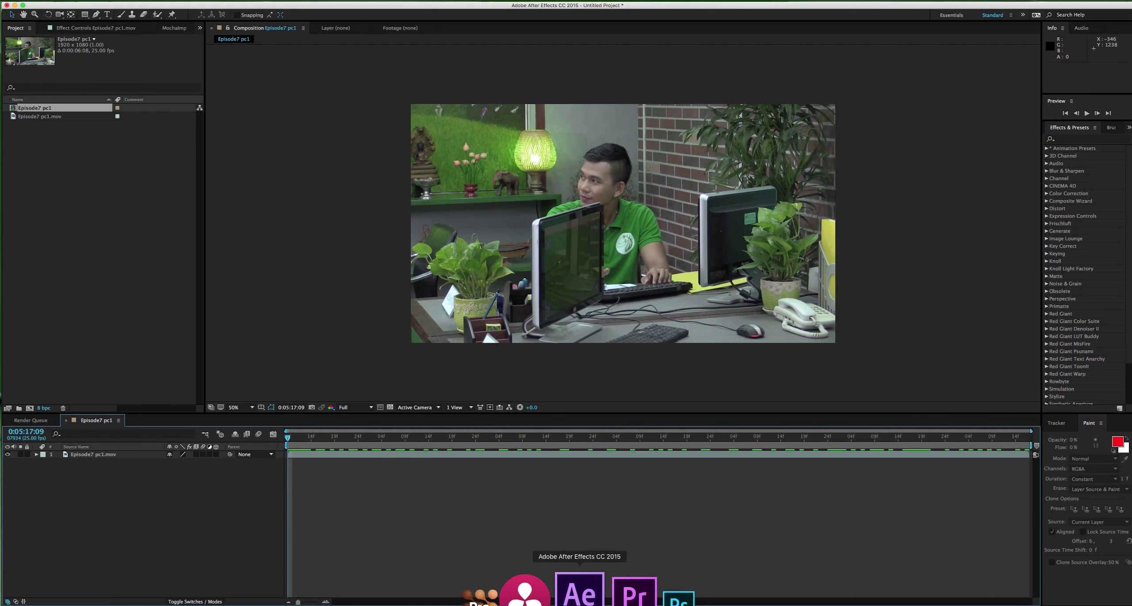
click(103, 455)
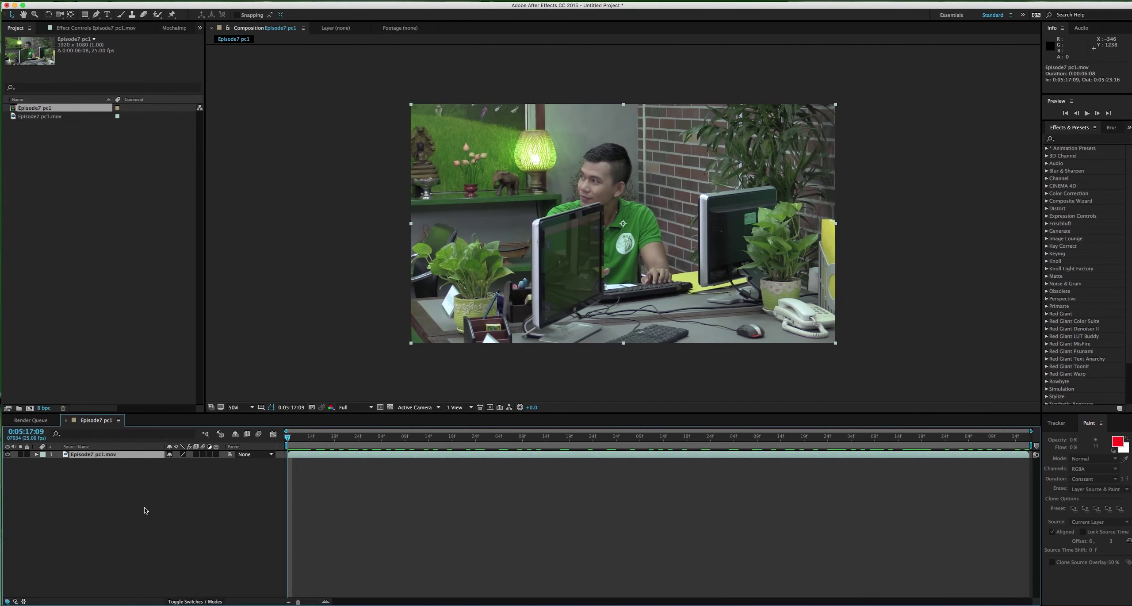
right_click(154, 494)
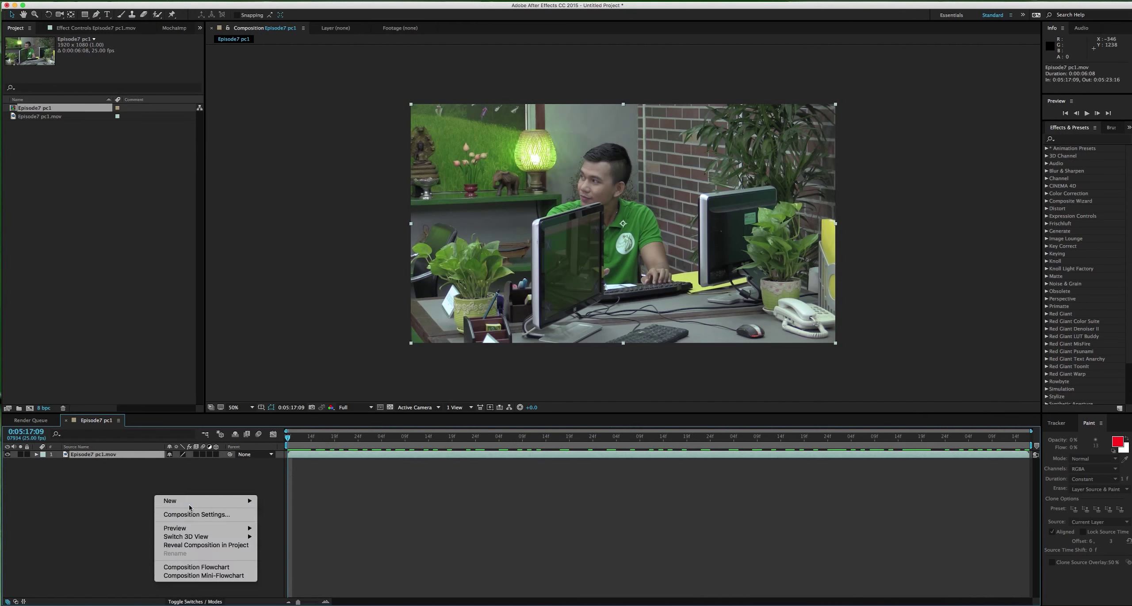
mouse_move(199, 501)
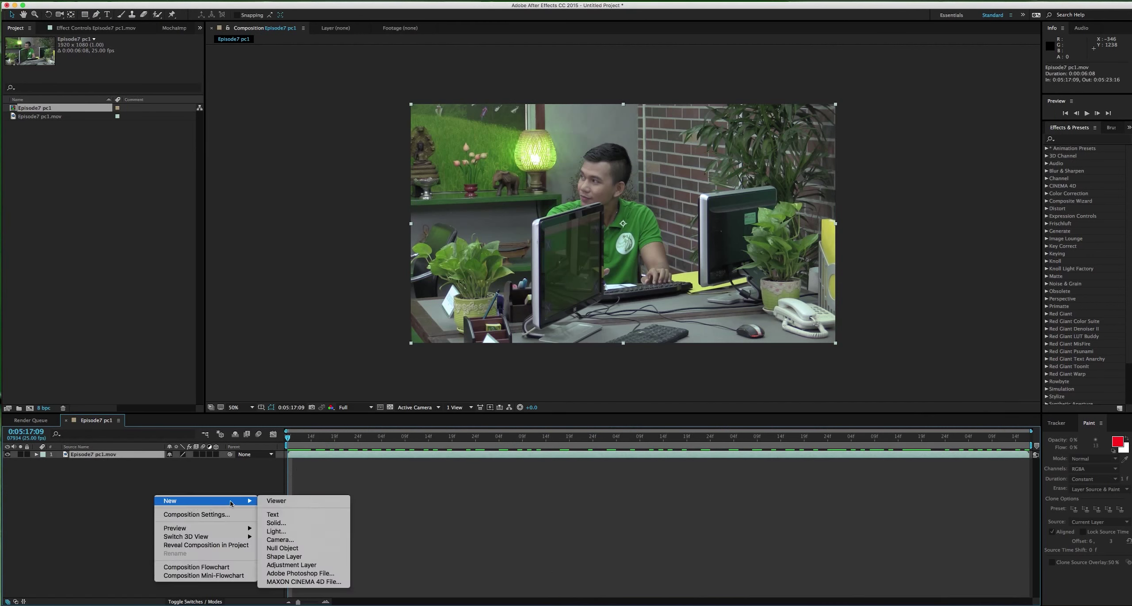
click(279, 524)
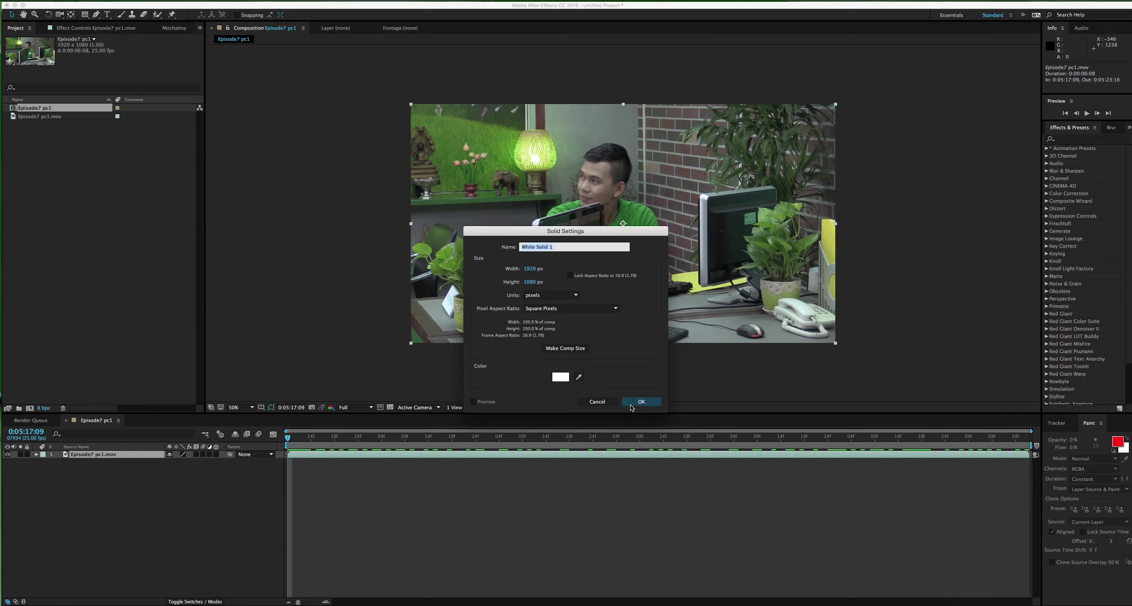
click(641, 402)
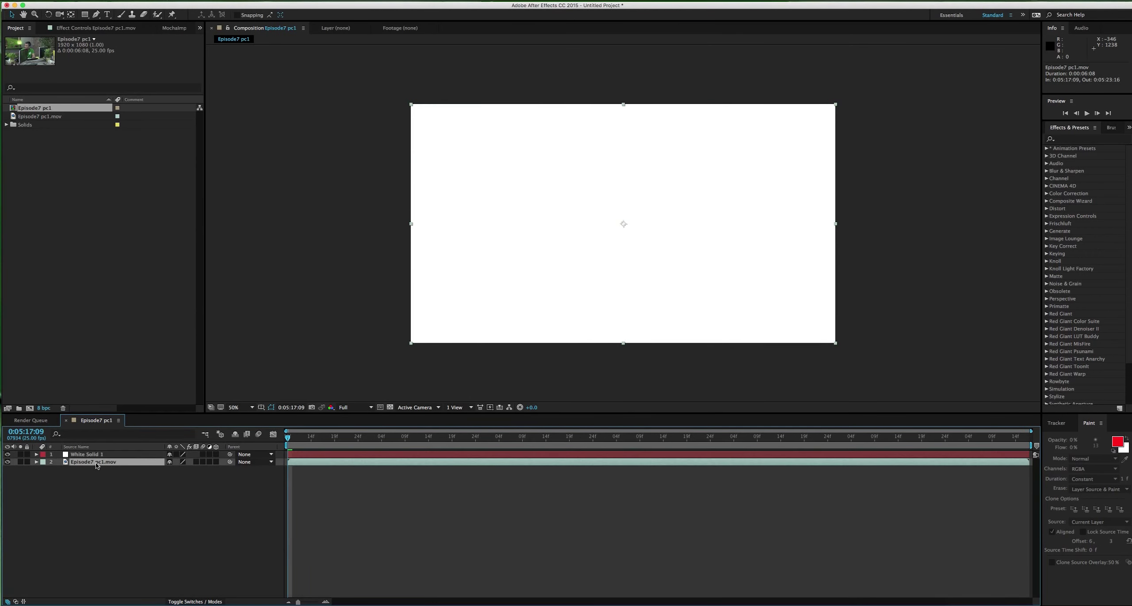
Step: Paste the mocha corner-pin keyframes onto White Solid 1 and play back the result
drag(288, 440, 279, 444)
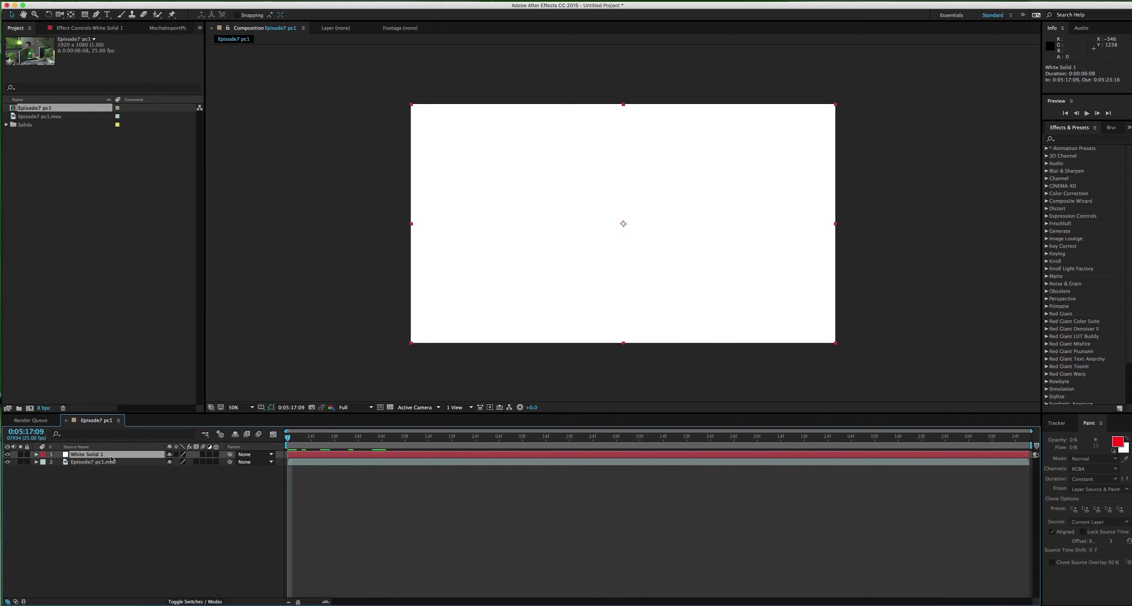
key(ctrl+v)
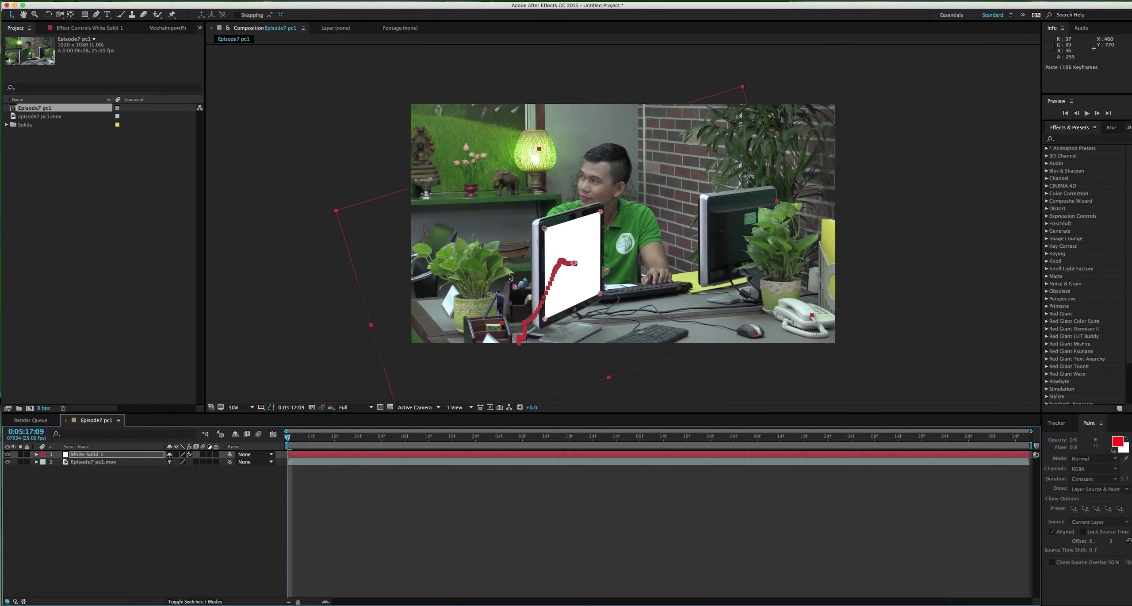
key(space)
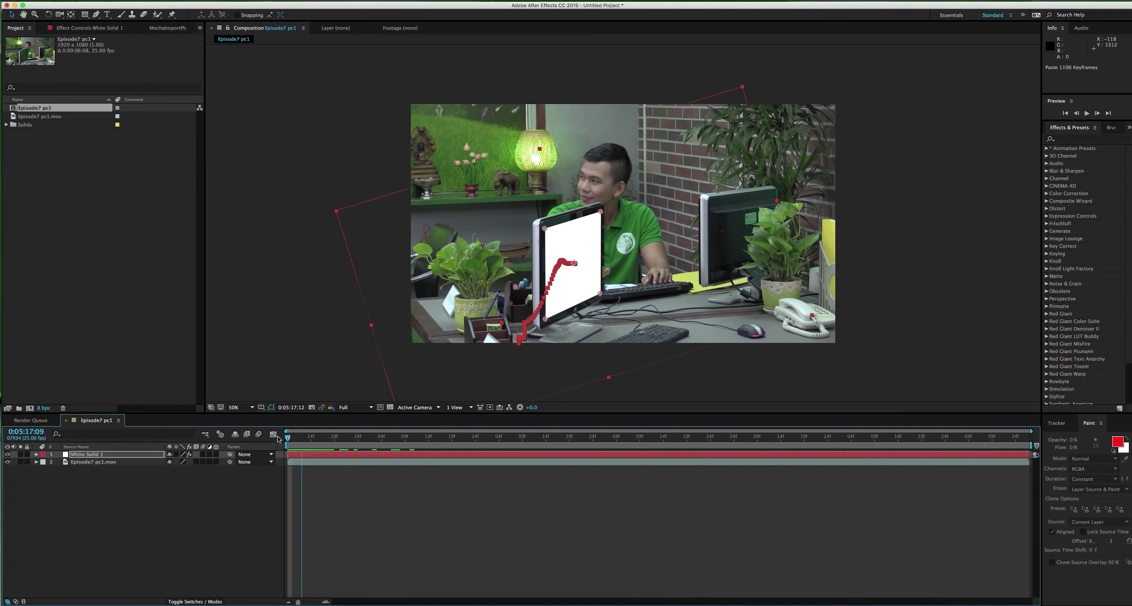
key(space)
Step: Set the viewer to Half resolution at 100% zoom and preview the pinned solid
click(349, 407)
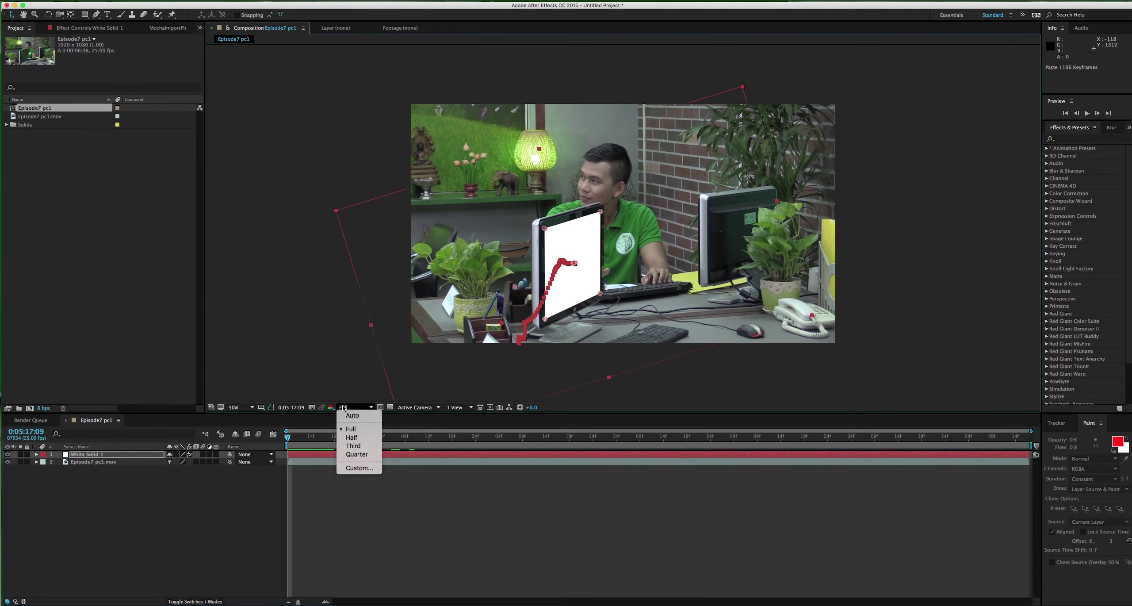
key(Return)
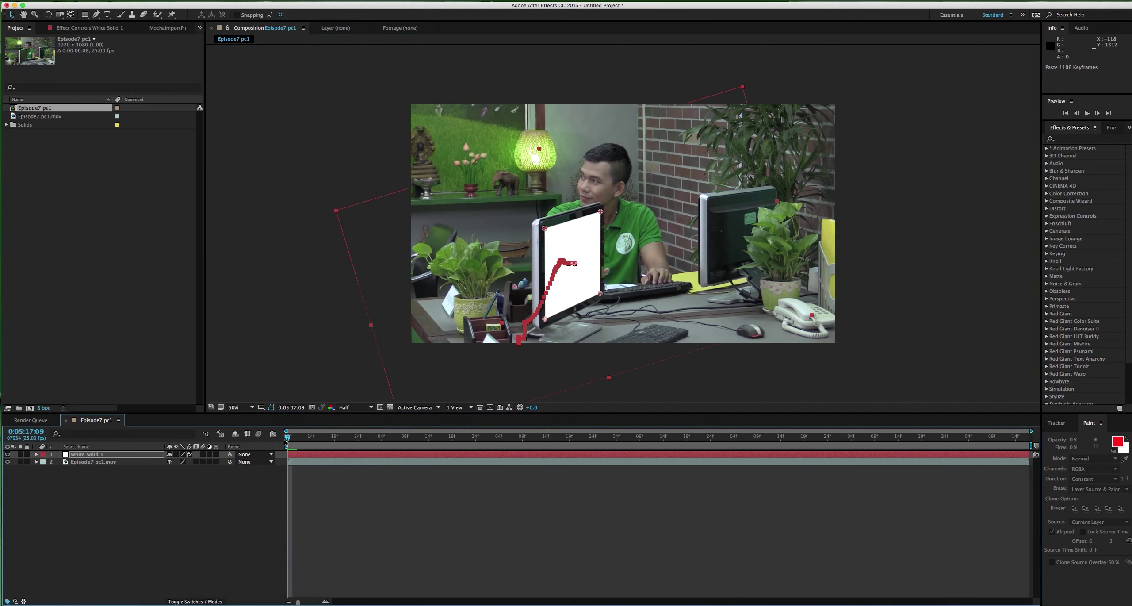
key(period)
key(comma)
key(period)
key(period)
key(comma)
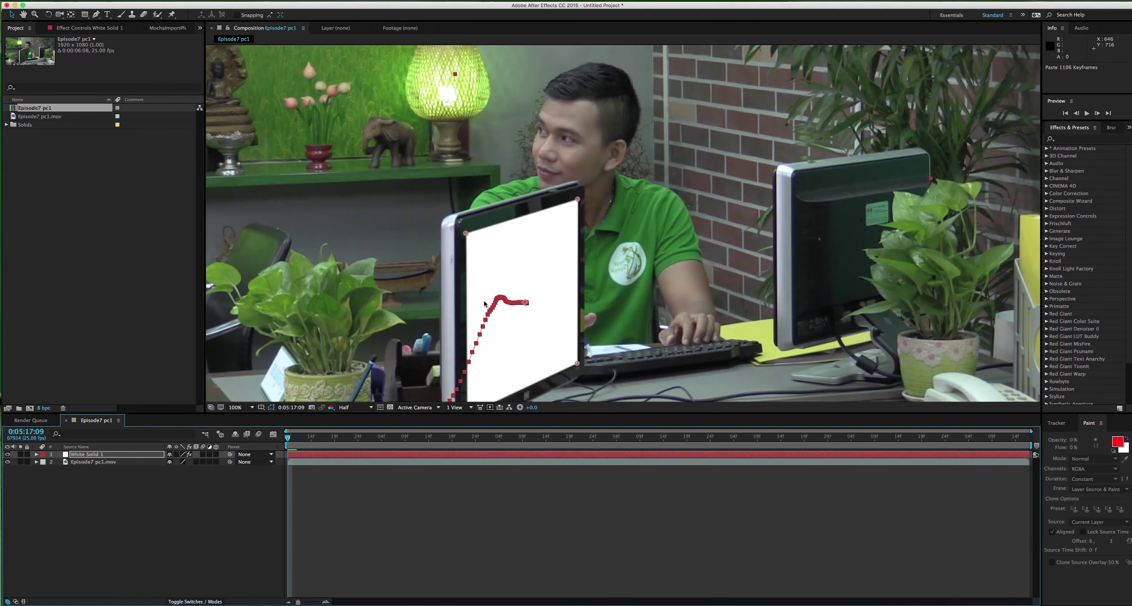
key(space)
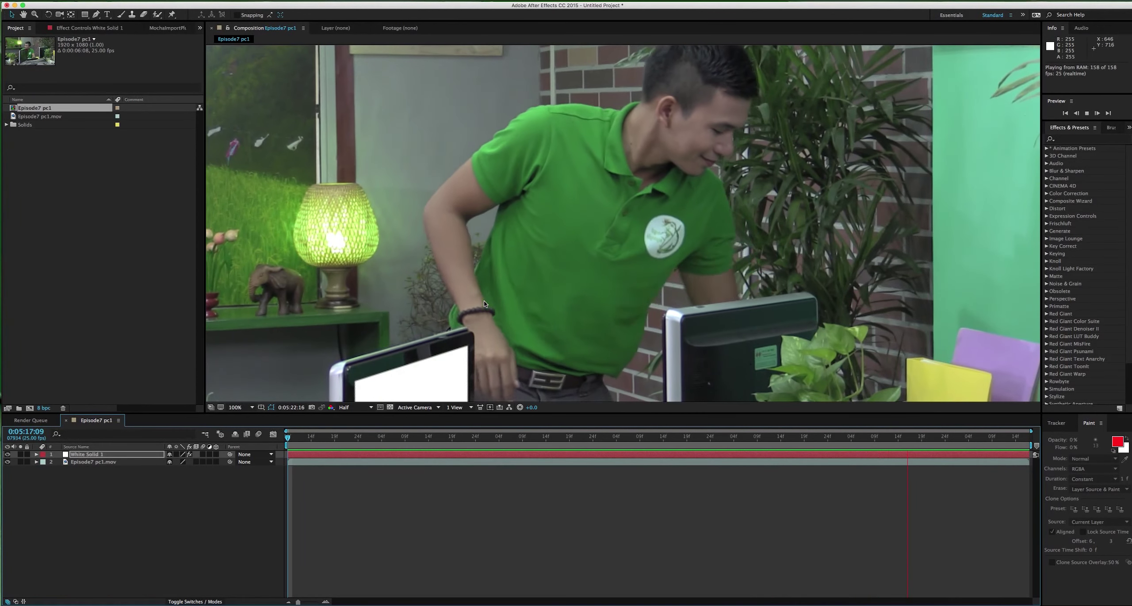
key(space)
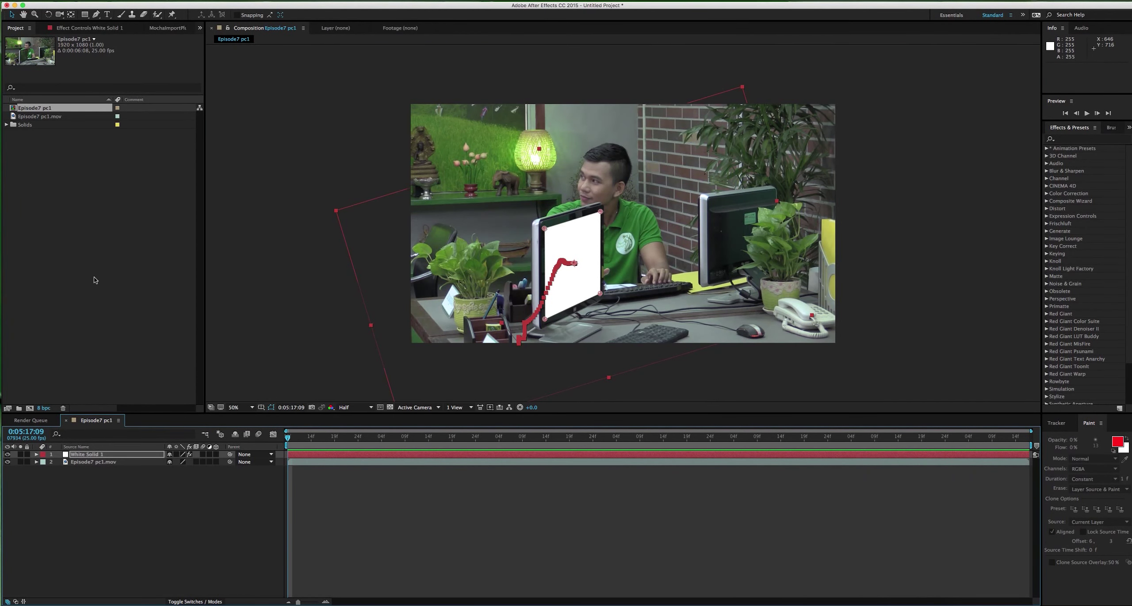
click(104, 285)
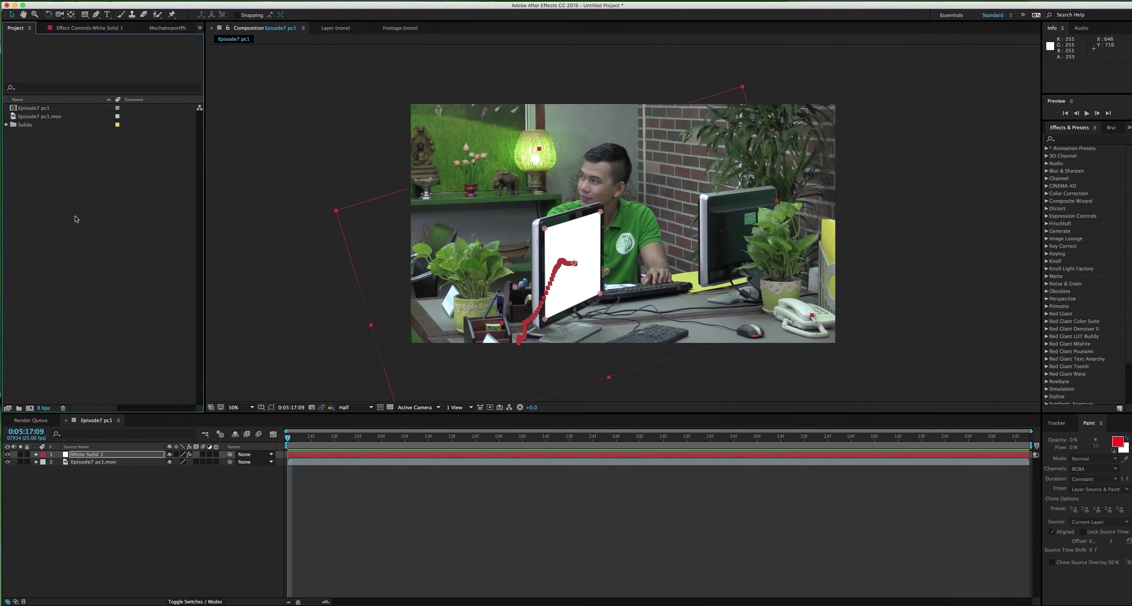
Step: Import The growing tree Time lapse Animation.mp4 from the Desktop, then select White Solid 1
double_click(81, 203)
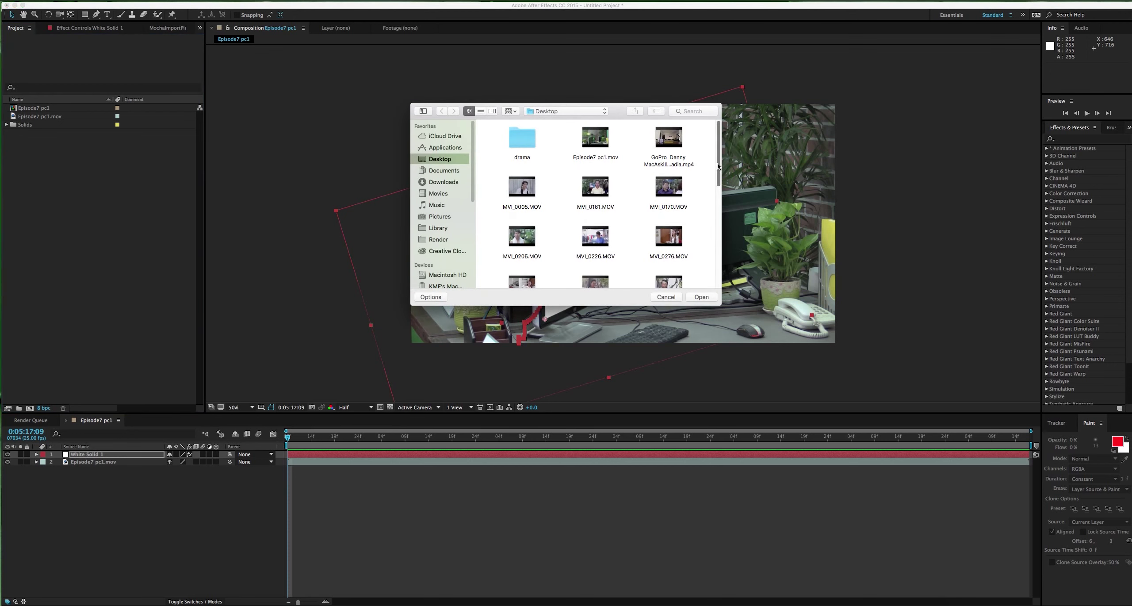
scroll(712, 211, down, 10)
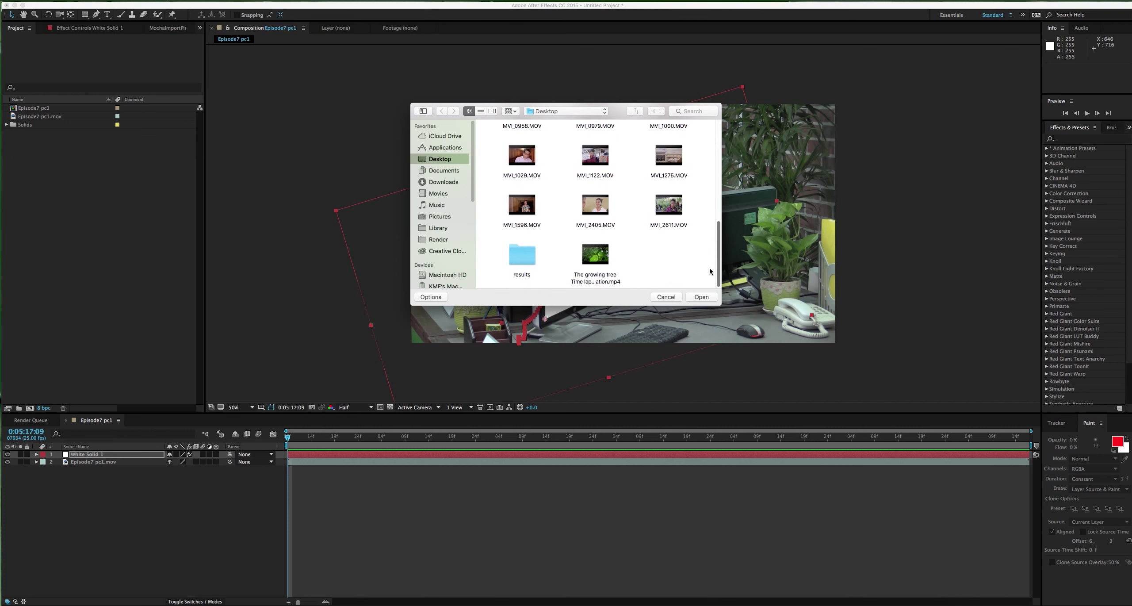
click(595, 260)
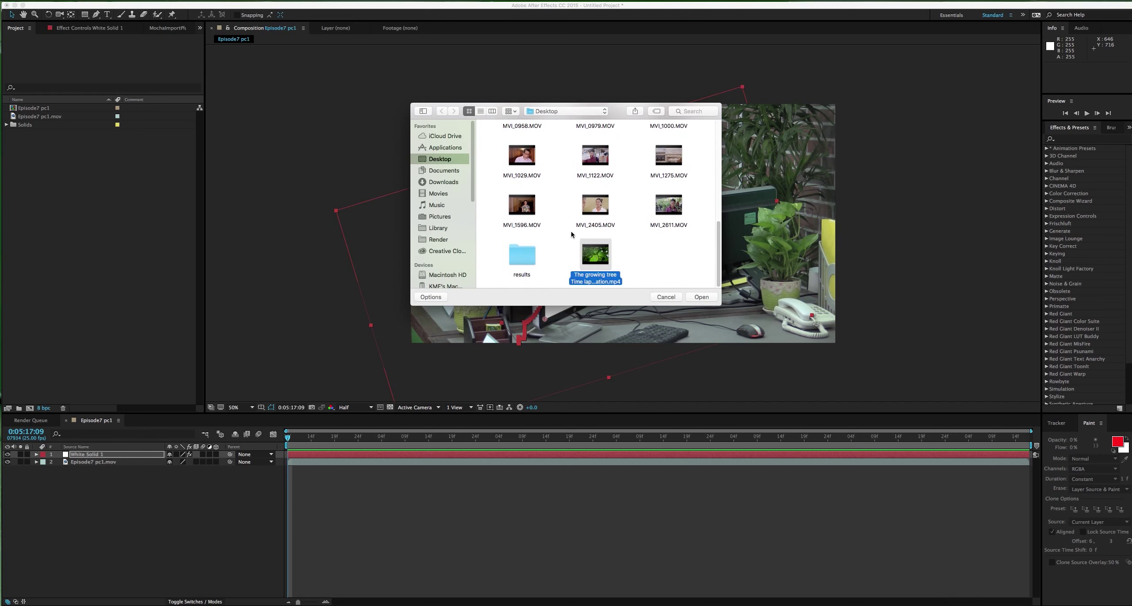
click(696, 299)
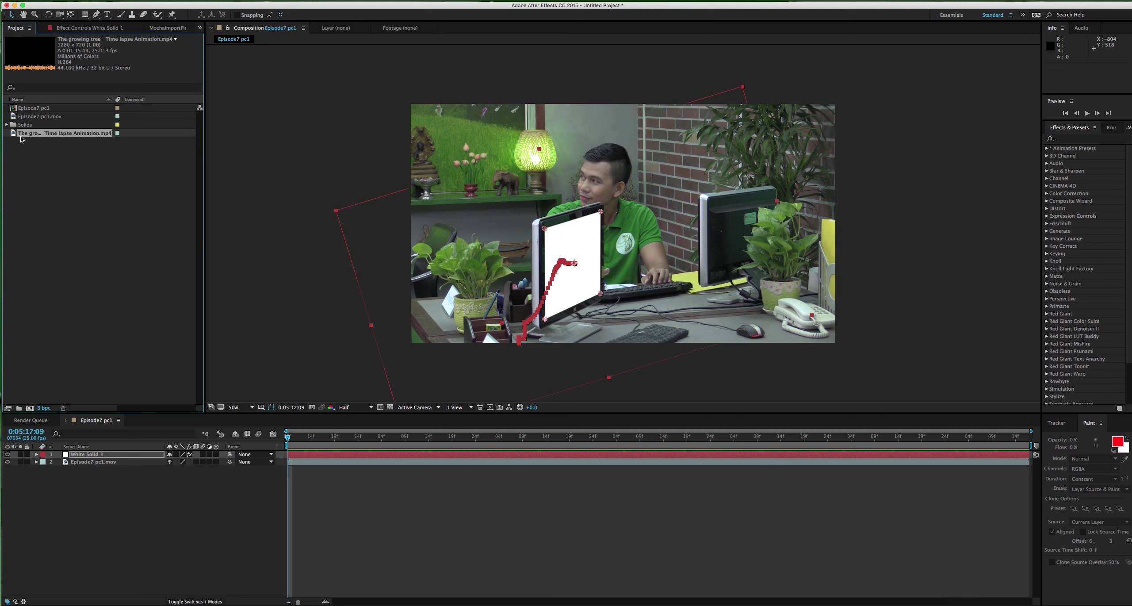
click(114, 316)
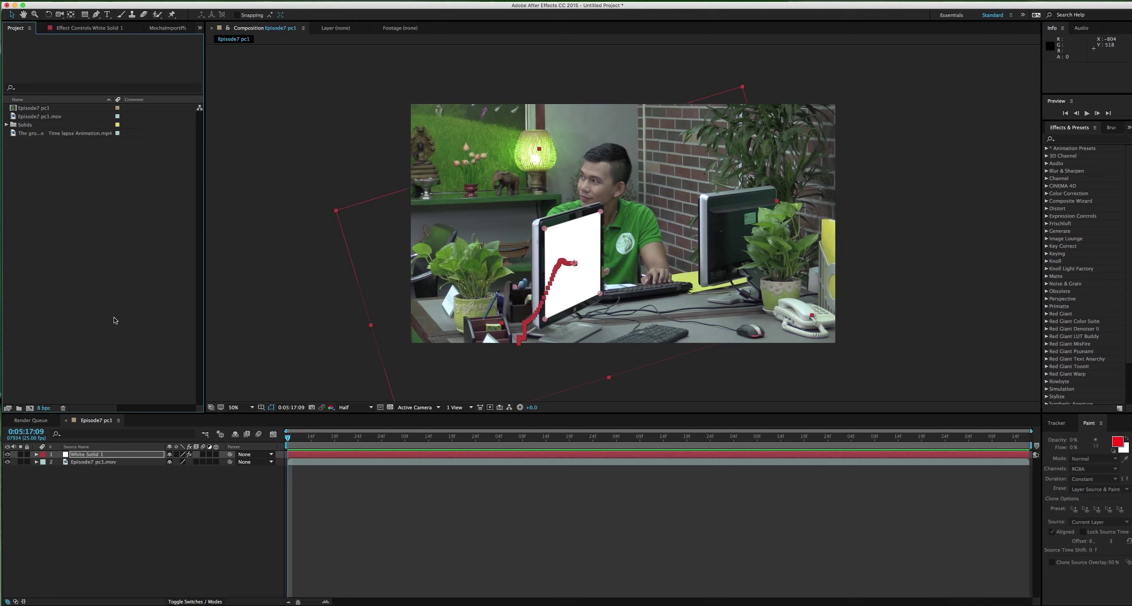
click(85, 455)
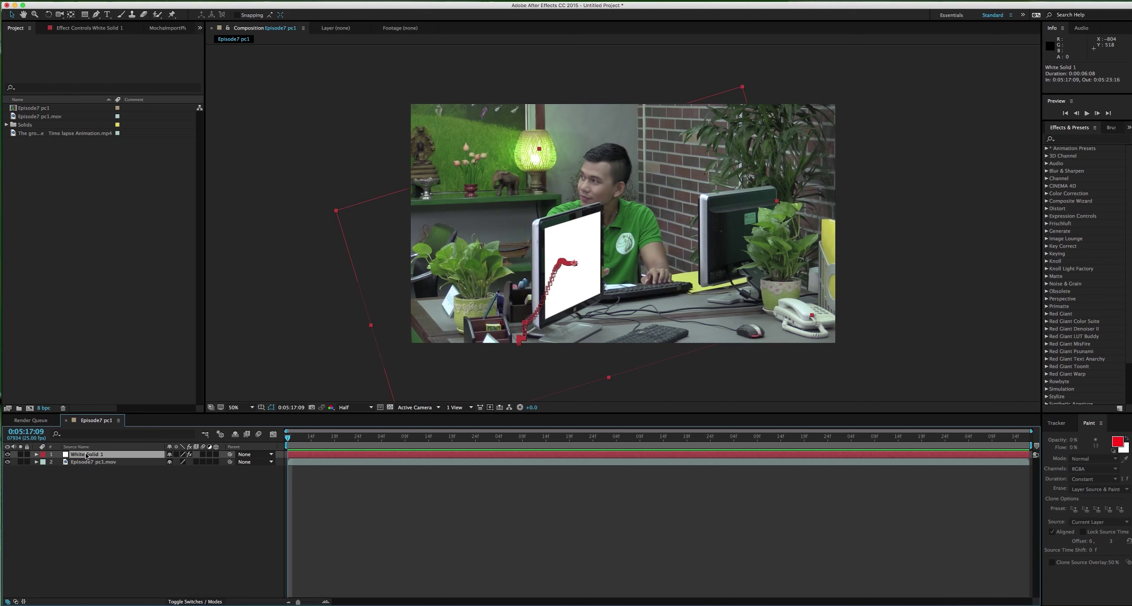
Step: Pre-compose the white solid layer into White Solid 1 Comp 1
key(ctrl+shift+c)
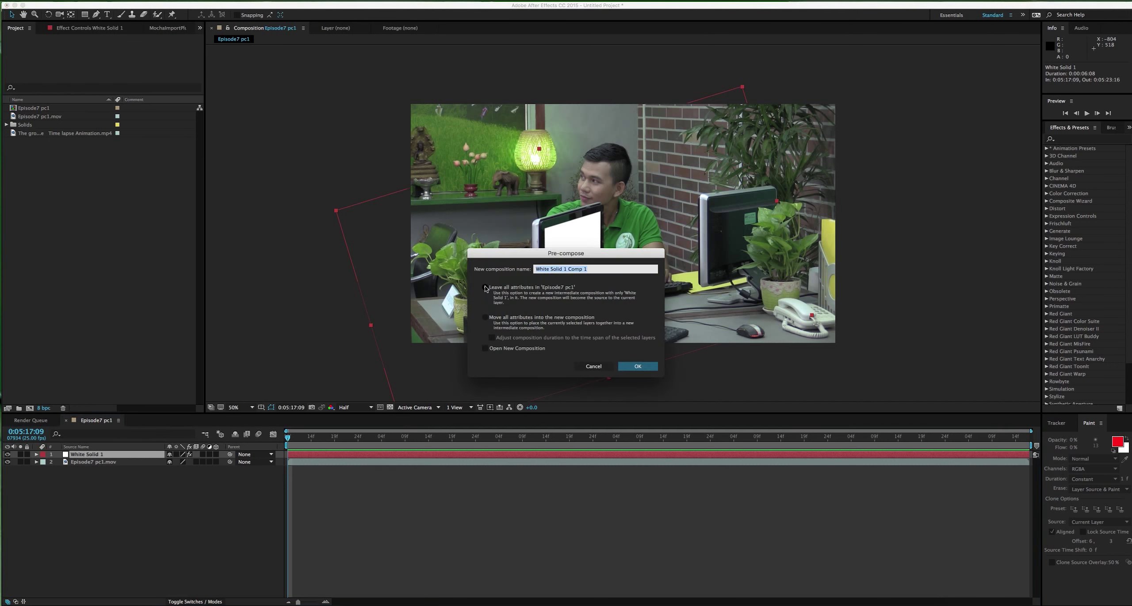
click(485, 287)
key(Return)
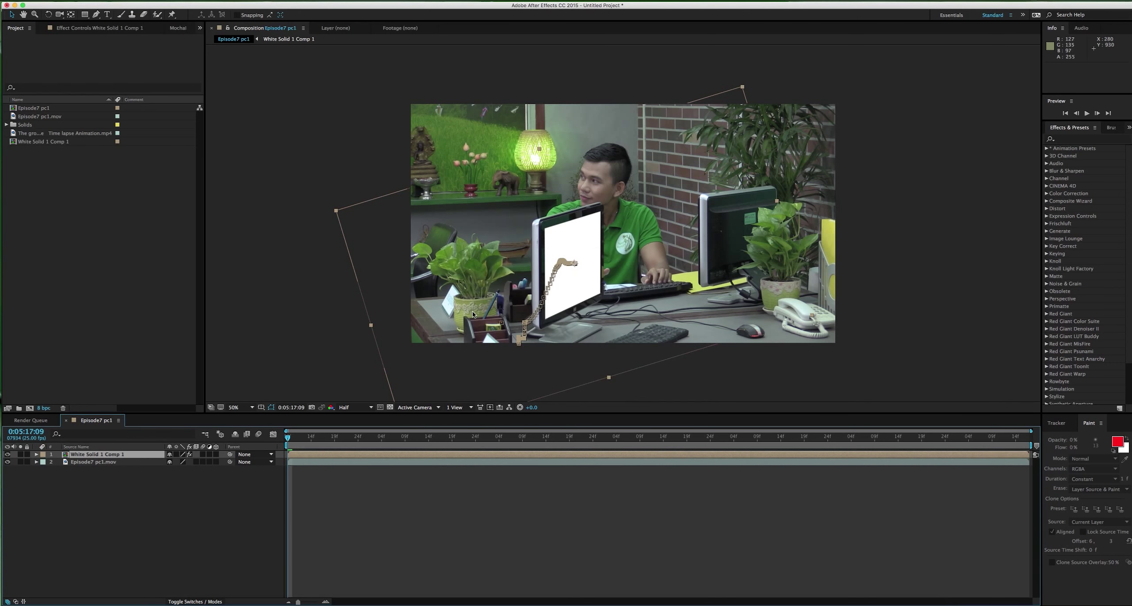
Step: Place the growing-tree time-lapse clip in the precomp, shifted earlier and fit to fill the frame
double_click(104, 456)
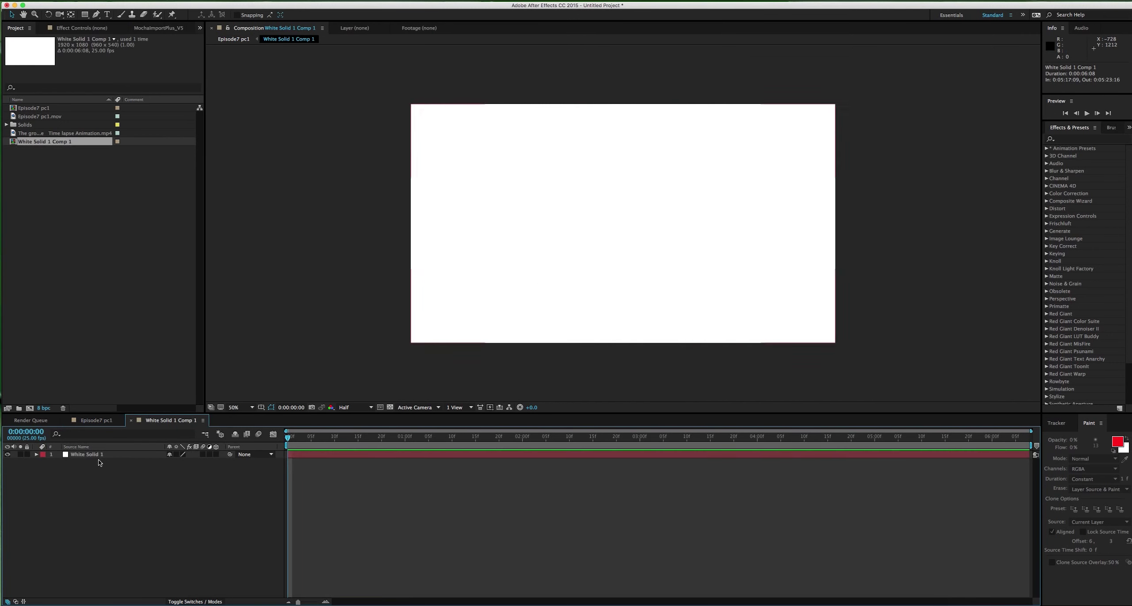
click(17, 118)
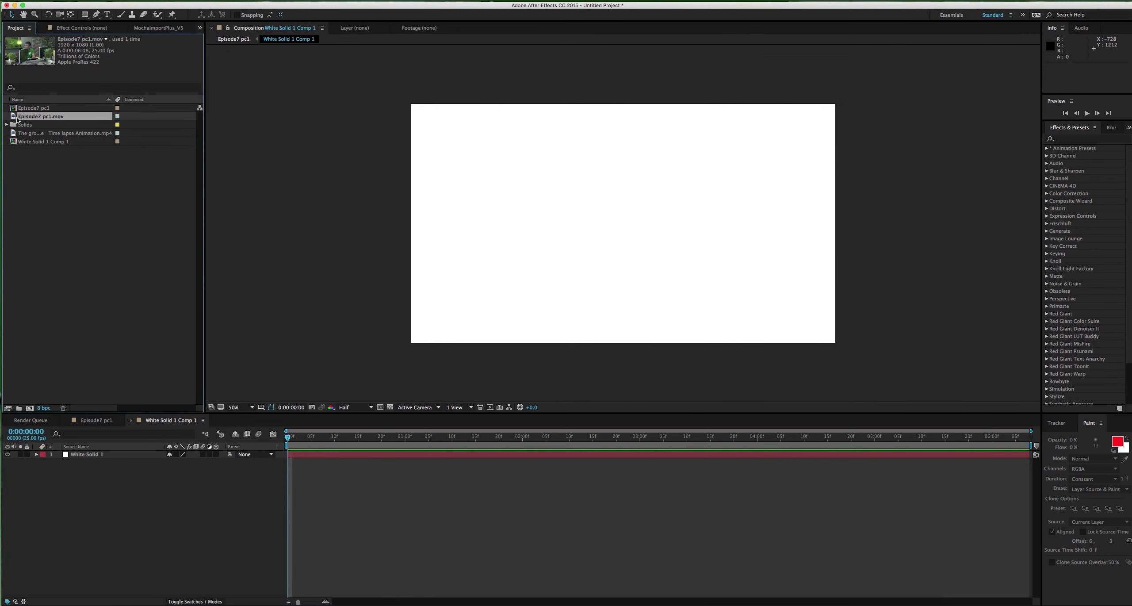
click(17, 134)
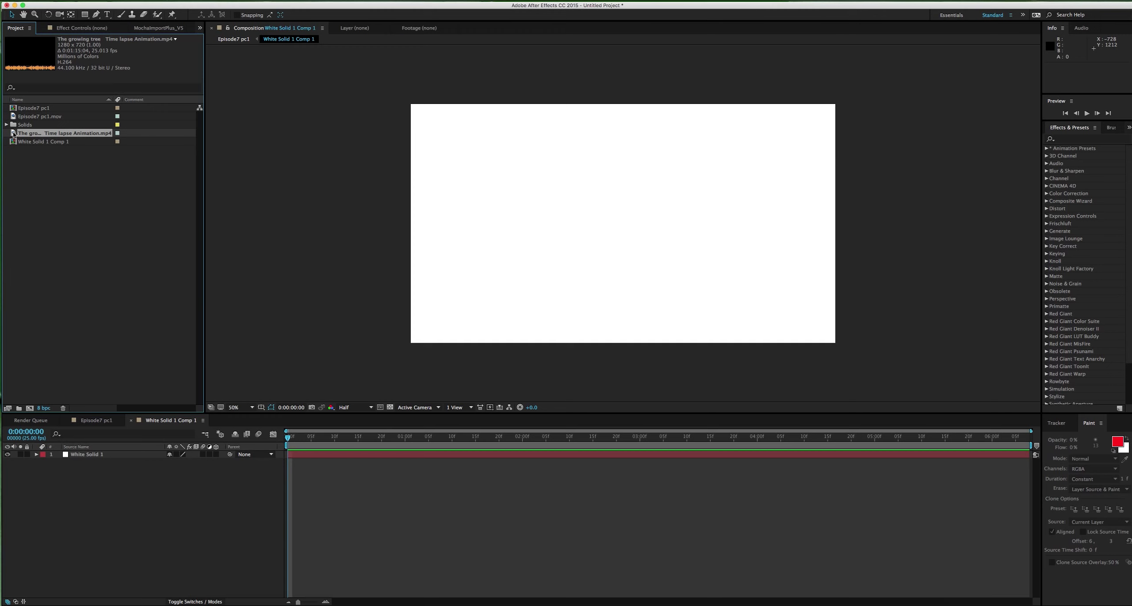
drag(14, 133, 95, 454)
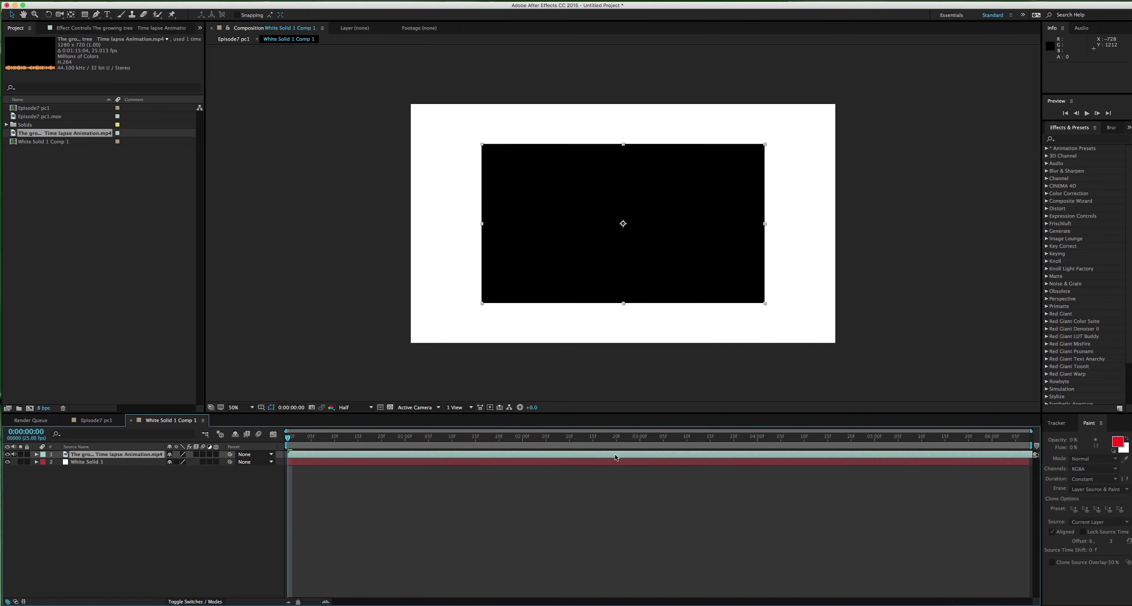
drag(615, 457, 138, 469)
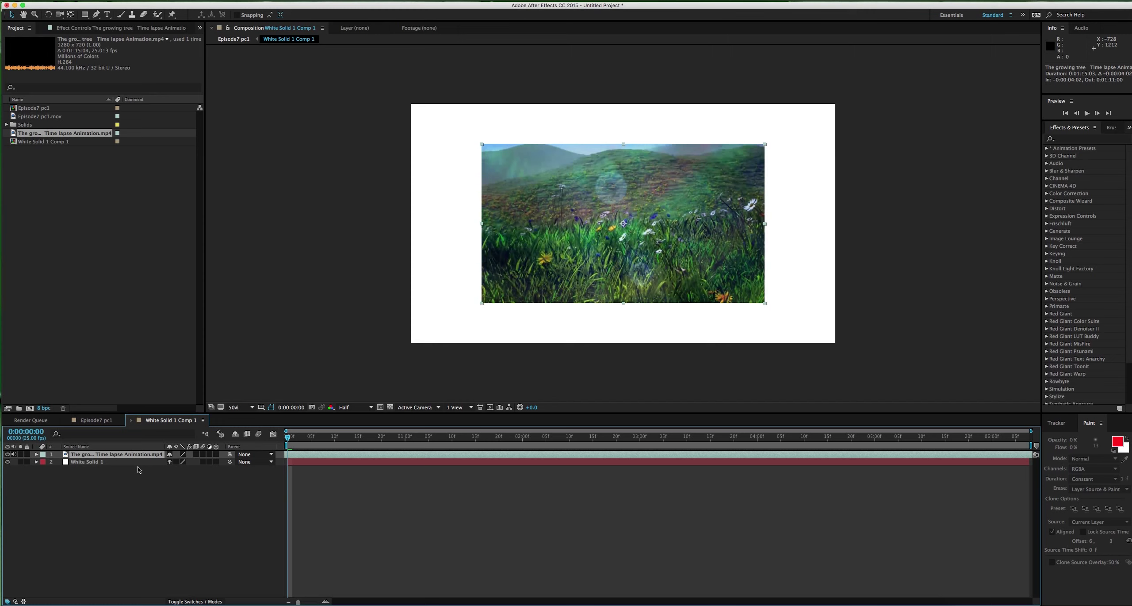
key(ctrl+alt+f)
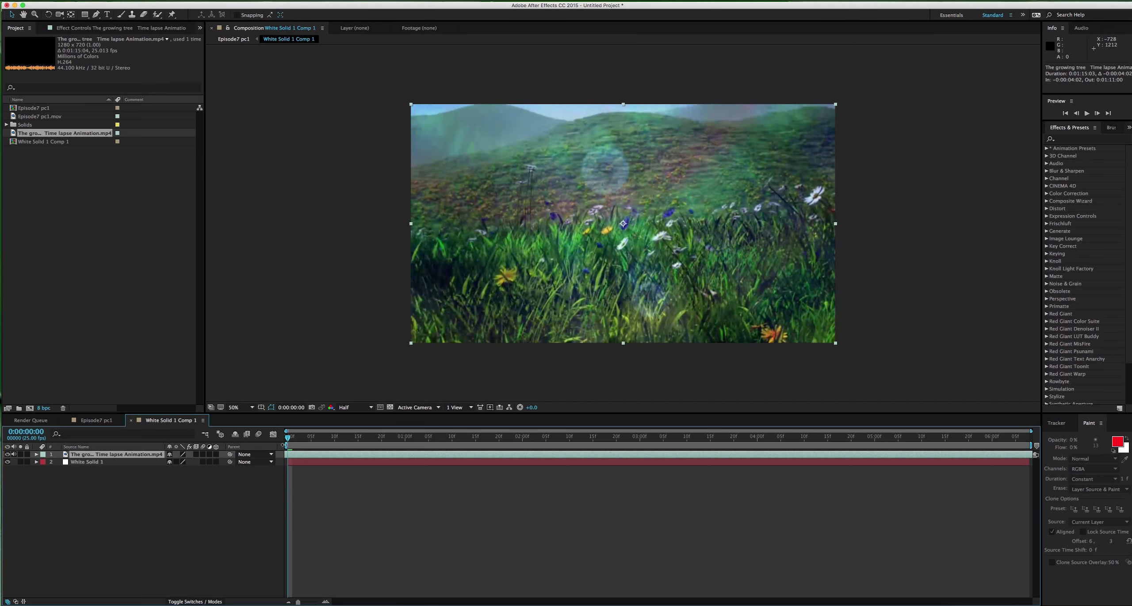
drag(288, 440, 281, 440)
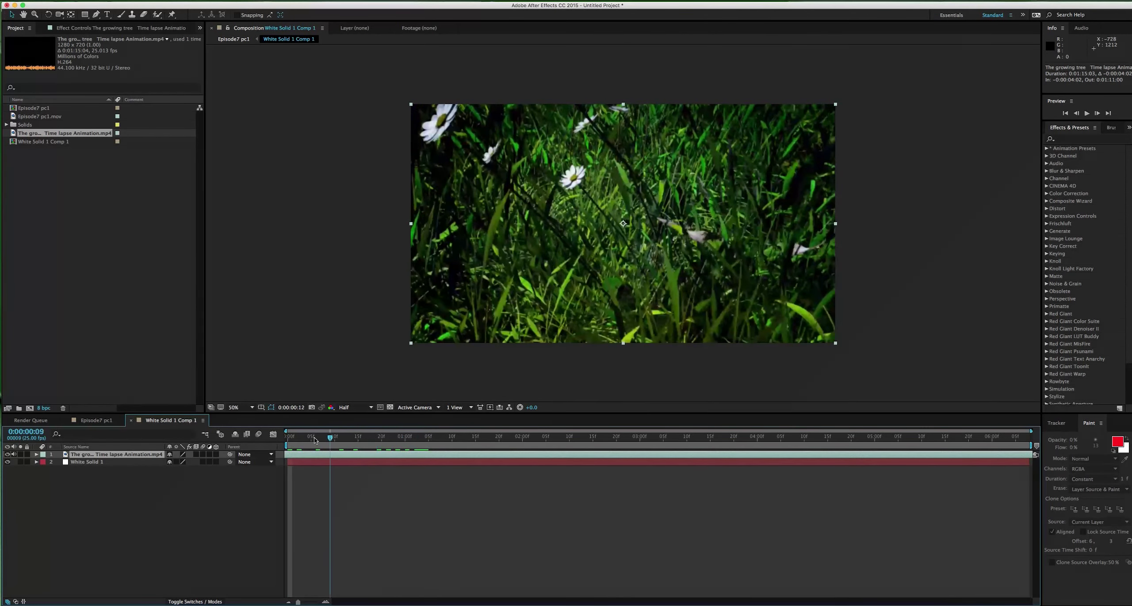
Step: Preview the Episode7 pc1 composite with the tree clip on the monitor
click(91, 421)
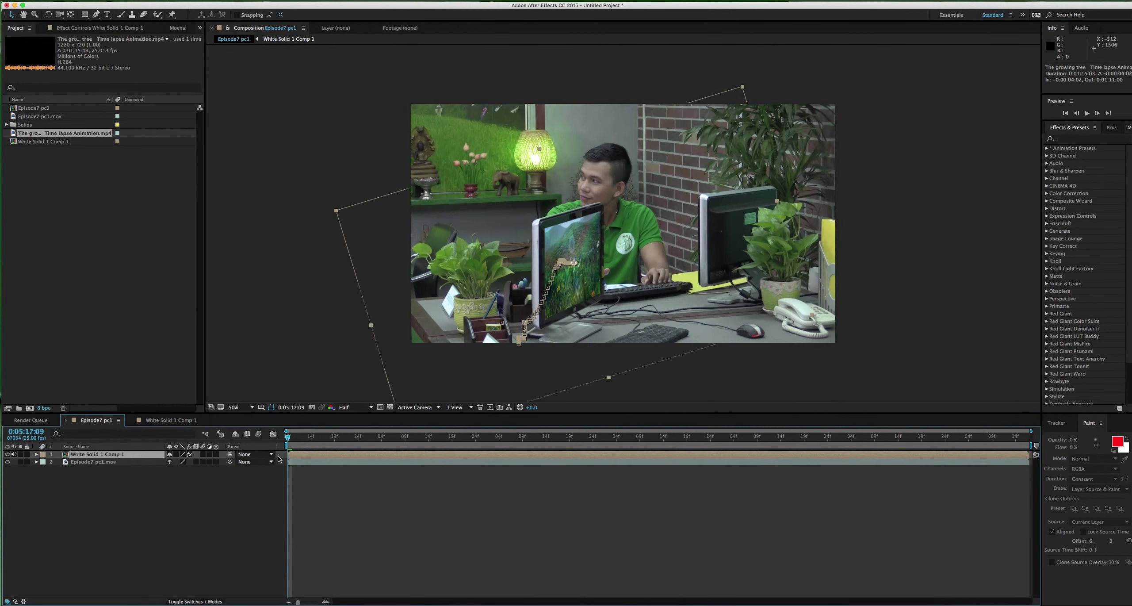
key(space)
key(space)
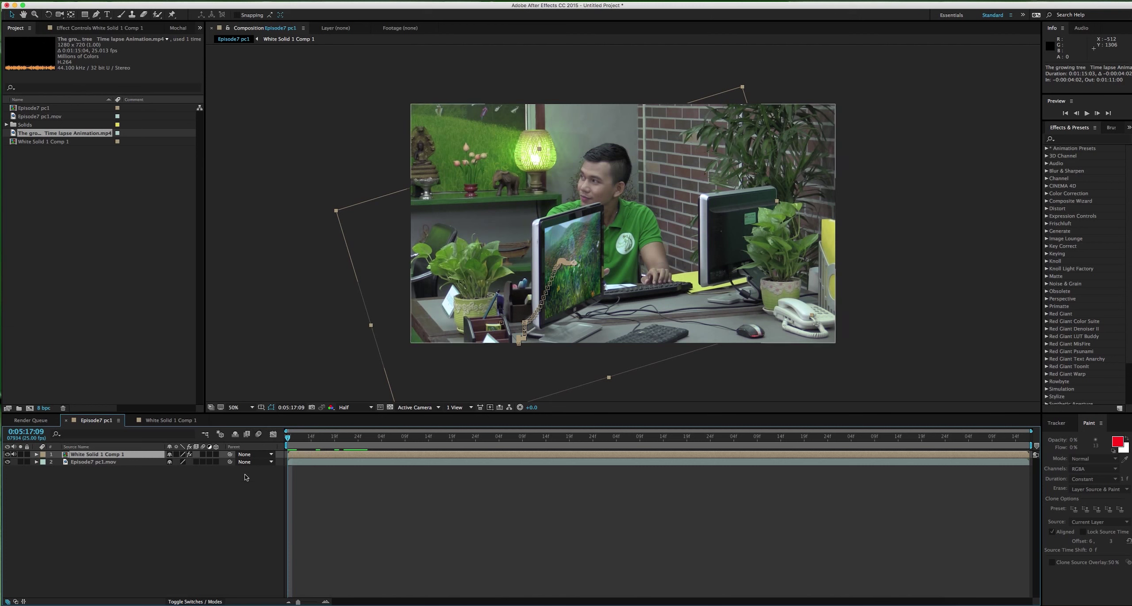
key(space)
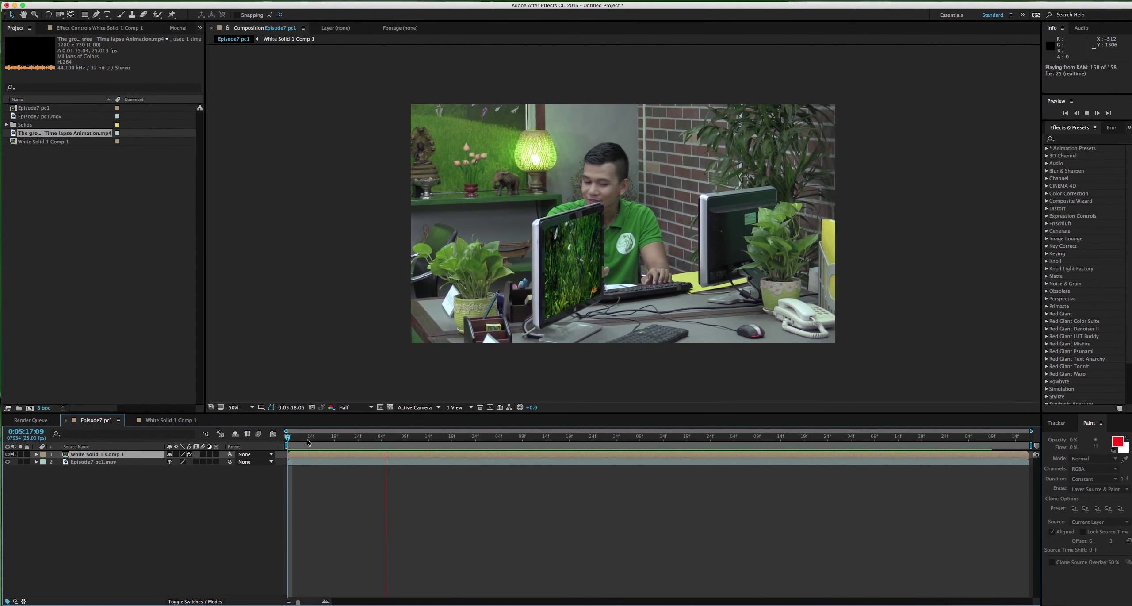
key(space)
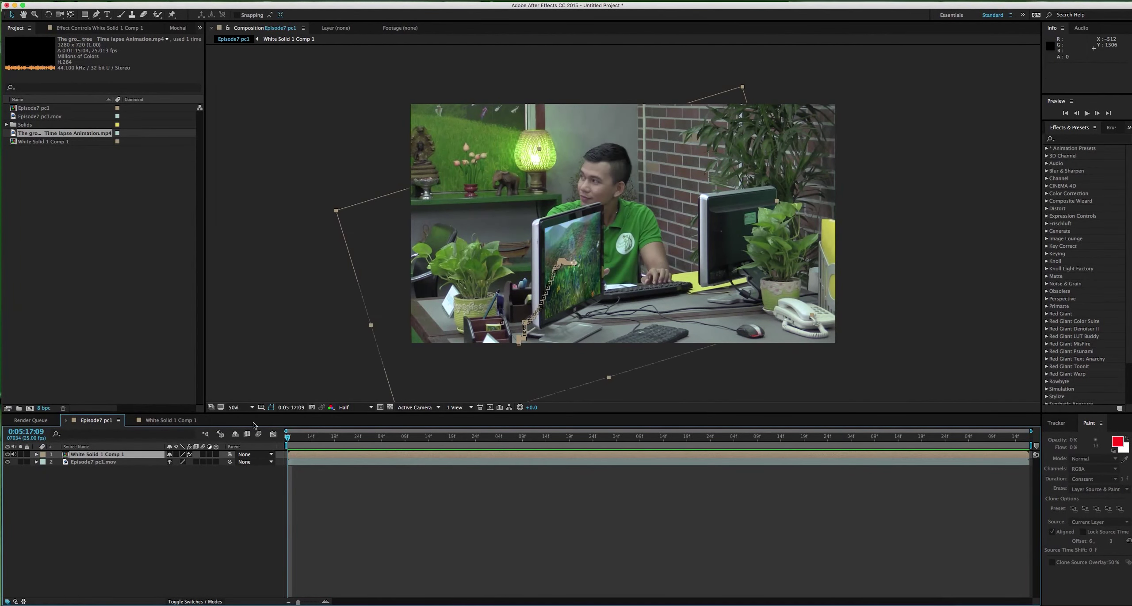
Step: Delete the tree time-lapse clip from the project
click(26, 138)
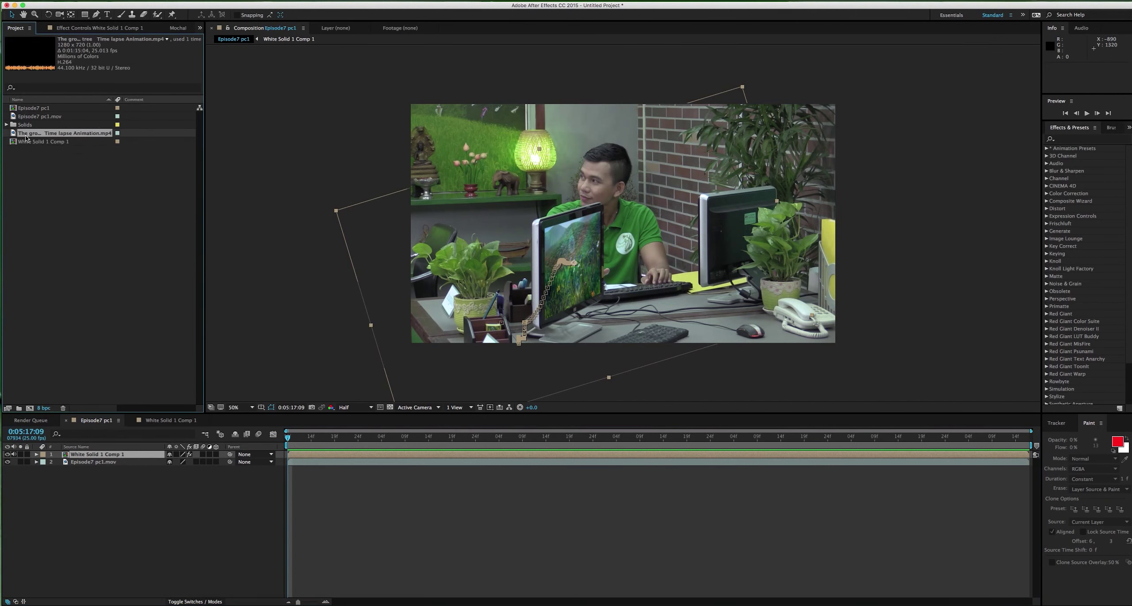
key(Delete)
click(653, 320)
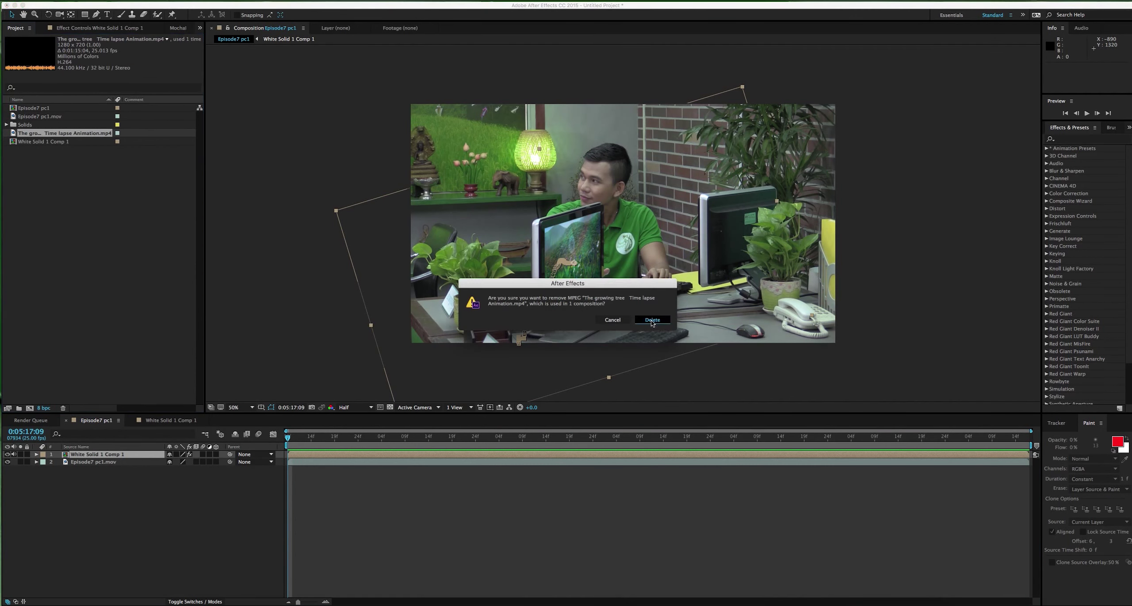
Step: Import MVI_0005.MOV into the project
double_click(66, 207)
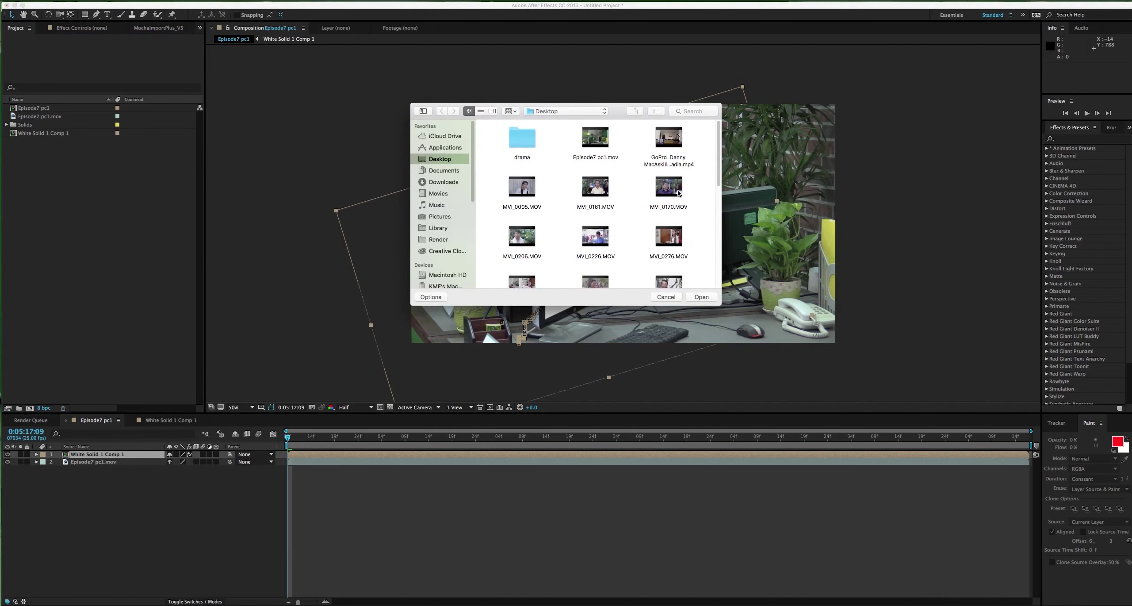
click(515, 189)
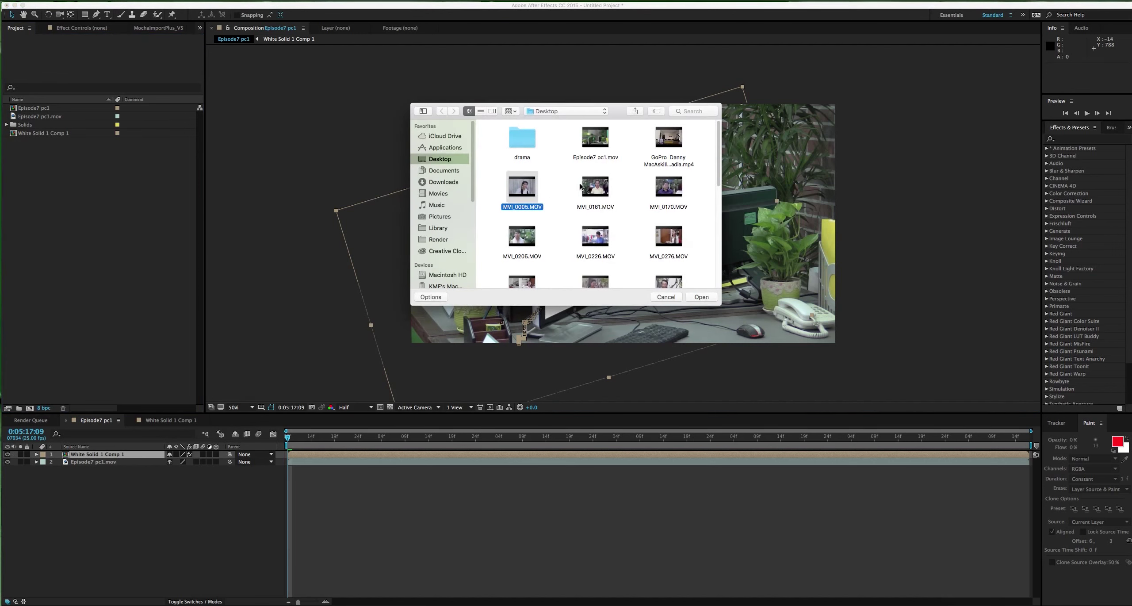
scroll(606, 194, down, 10)
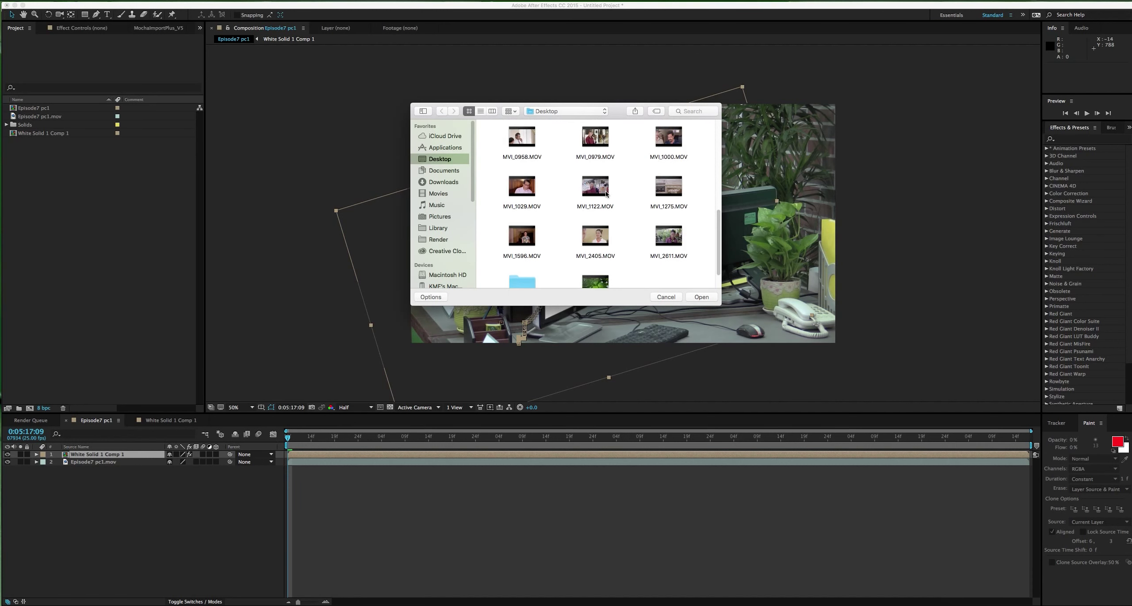
scroll(606, 194, down, 2)
scroll(546, 242, up, 12)
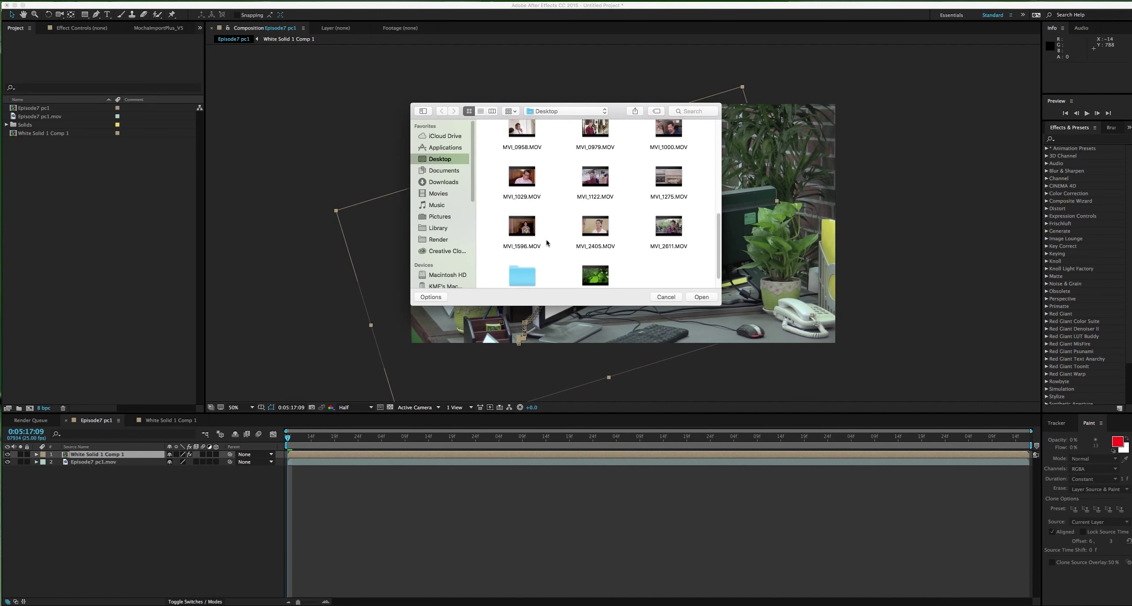
click(696, 299)
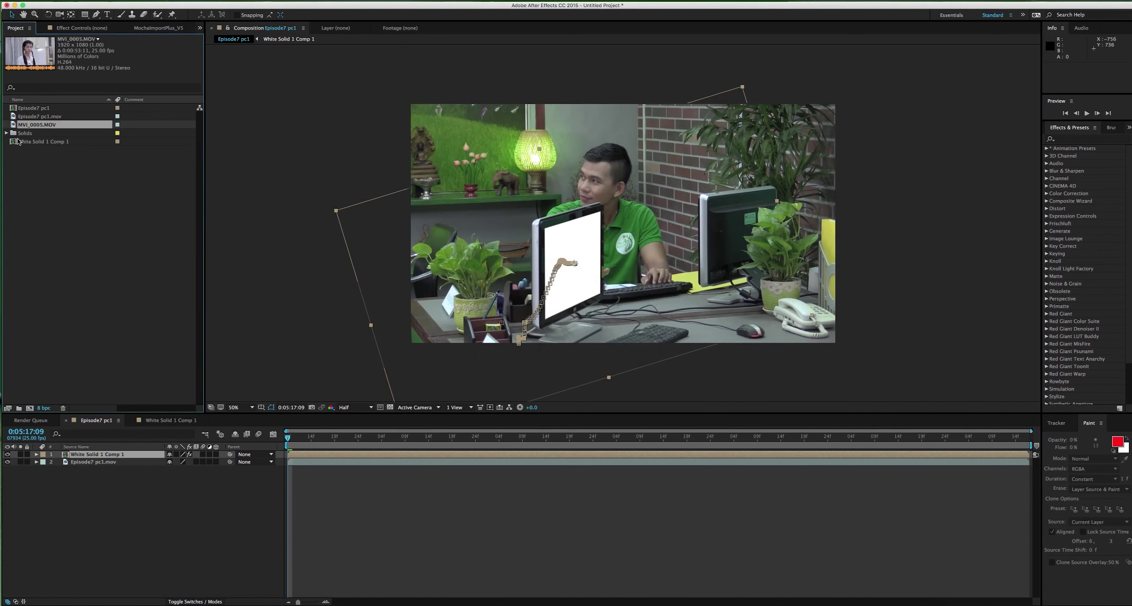
Step: Add MVI_0005.MOV as a layer in White Solid 1 Comp 1 and scrub through it
click(135, 421)
drag(14, 127, 89, 456)
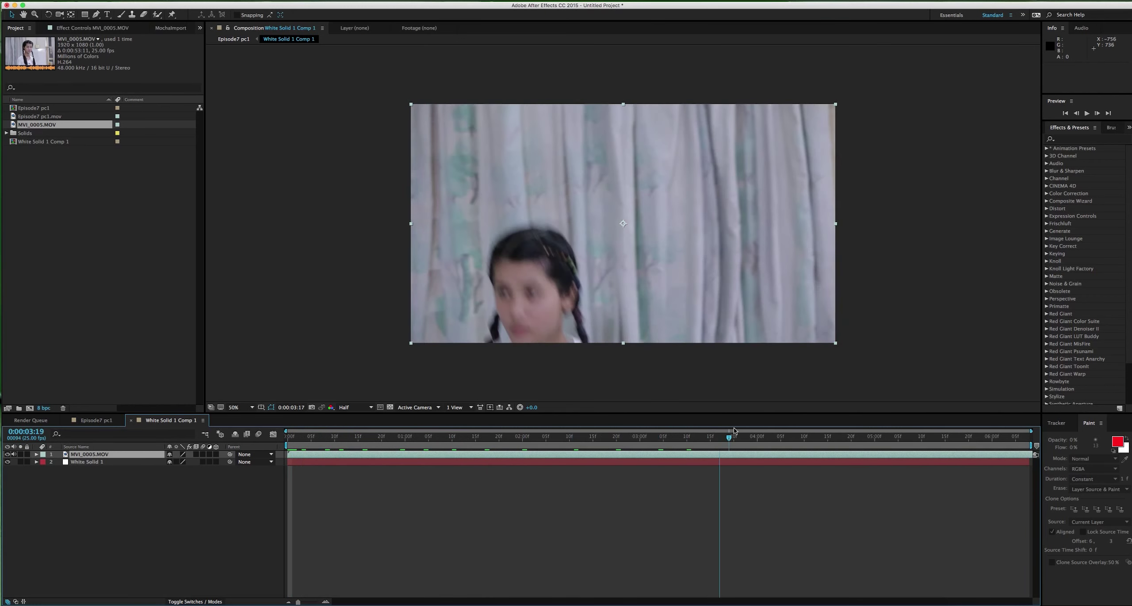
mouse_move(288, 439)
mouse_down()
mouse_move(424, 442)
mouse_move(287, 440)
mouse_up()
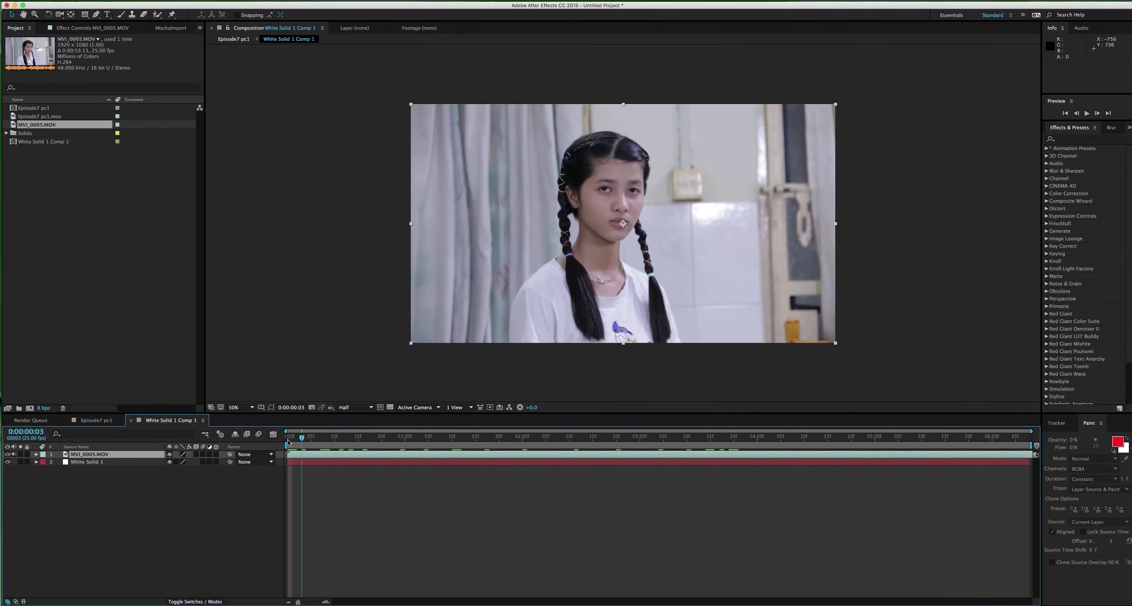
Step: Preview the Episode7 pc1 composite showing the girl's clip on the monitor
click(91, 422)
key(space)
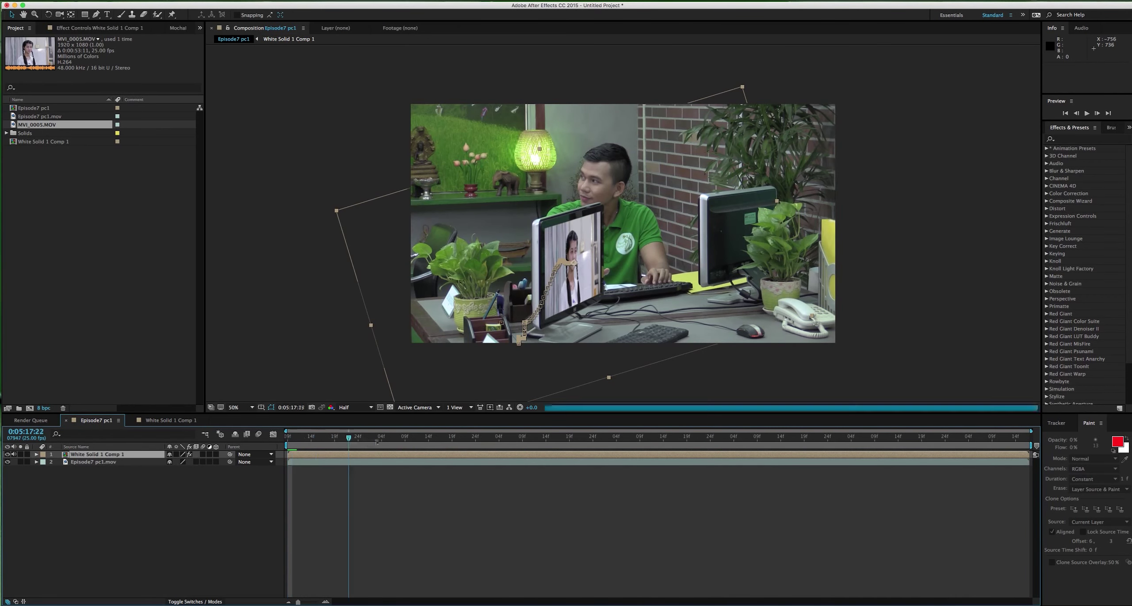
click(258, 499)
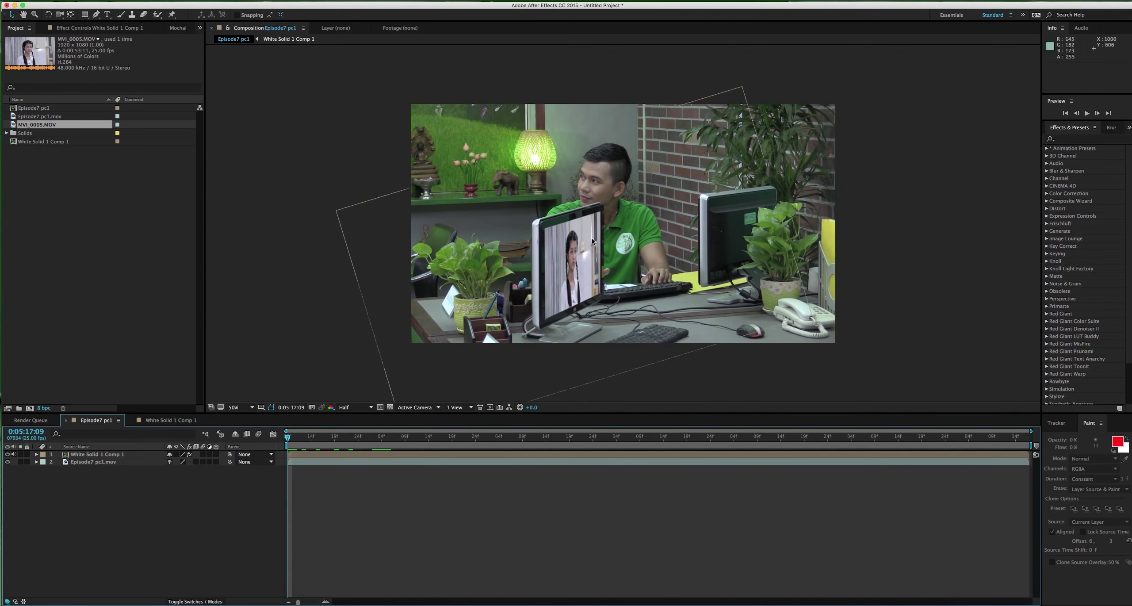
Step: Set the White Solid 1 Comp 1 layer's opacity to 74%, keeping the office footage at 100%
click(89, 462)
key(t)
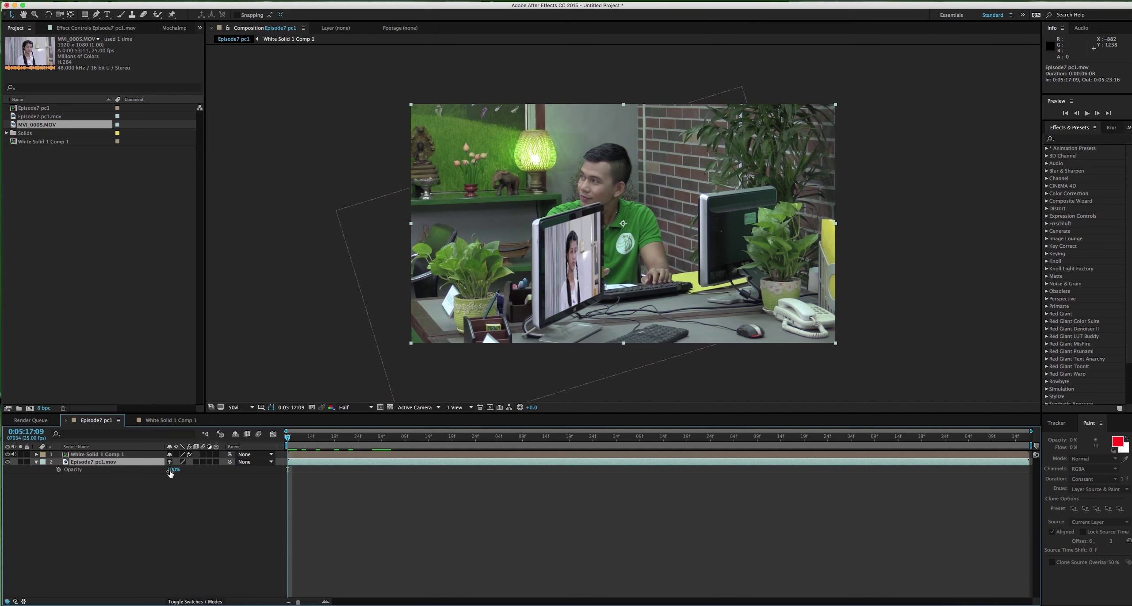
drag(170, 472, 160, 470)
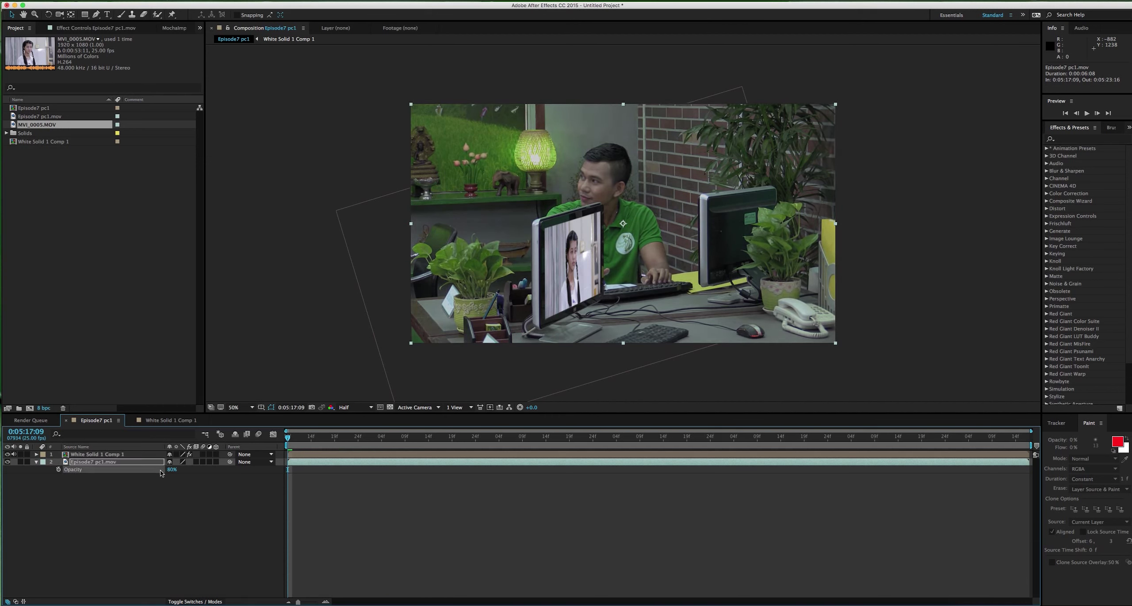
key(ctrl+z)
click(106, 456)
key(t)
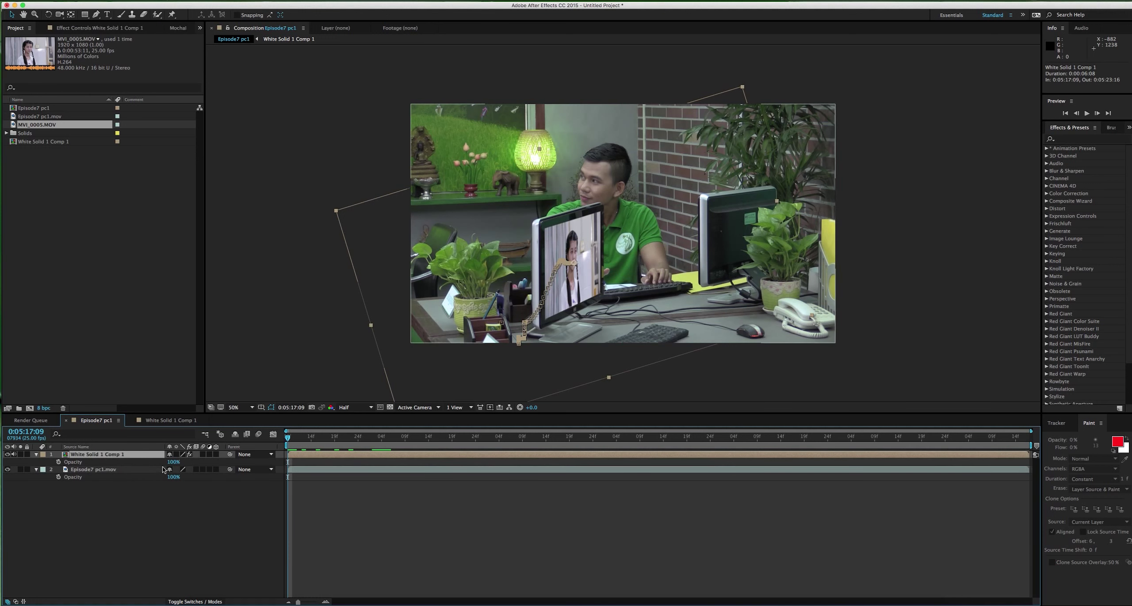
drag(173, 461, 159, 464)
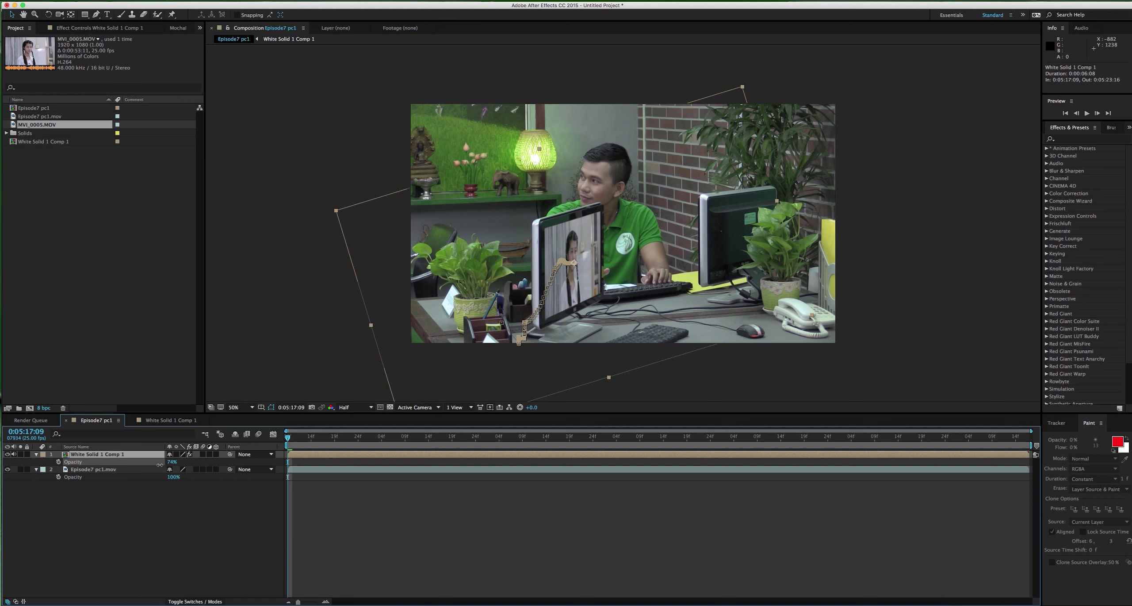
key(Return)
key(Return)
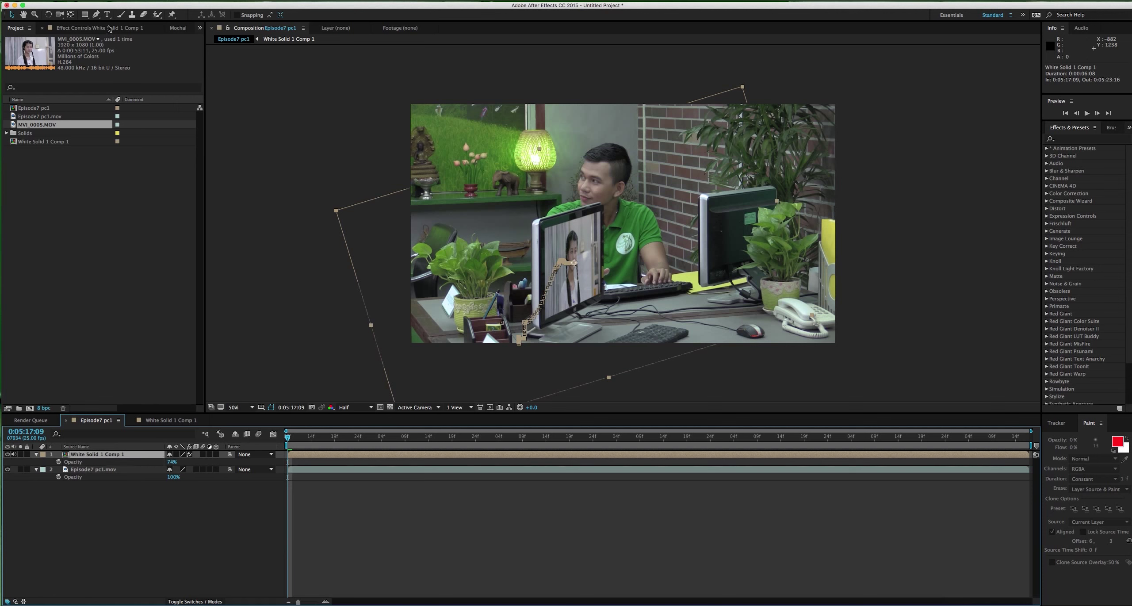
Step: Add a Curves effect with the RGB curve bowed down to darken the insert, then preview
click(109, 29)
right_click(48, 134)
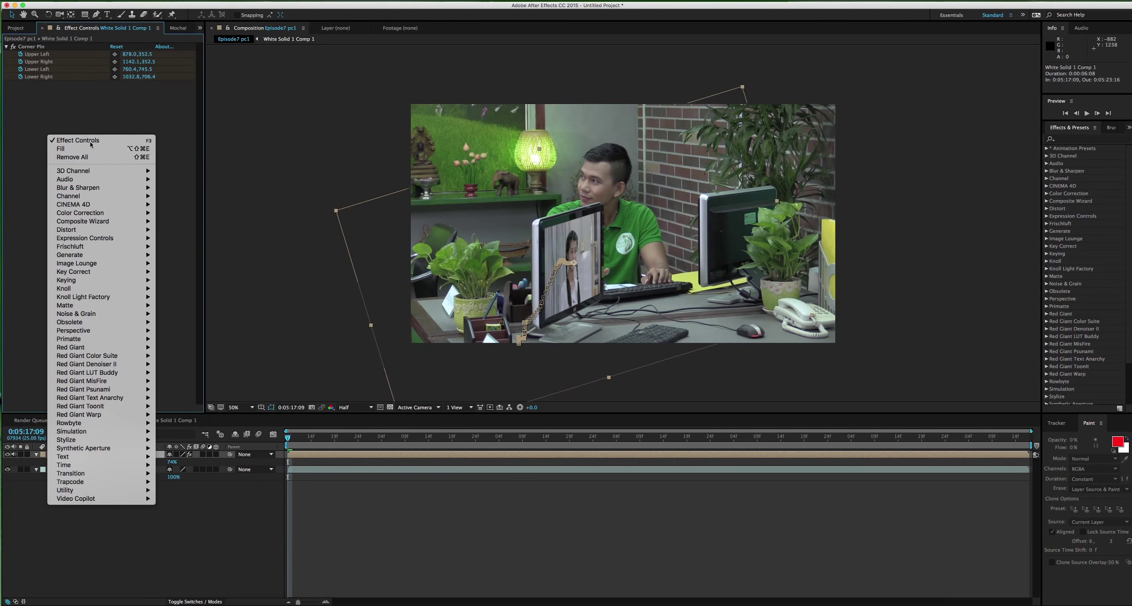
mouse_move(120, 213)
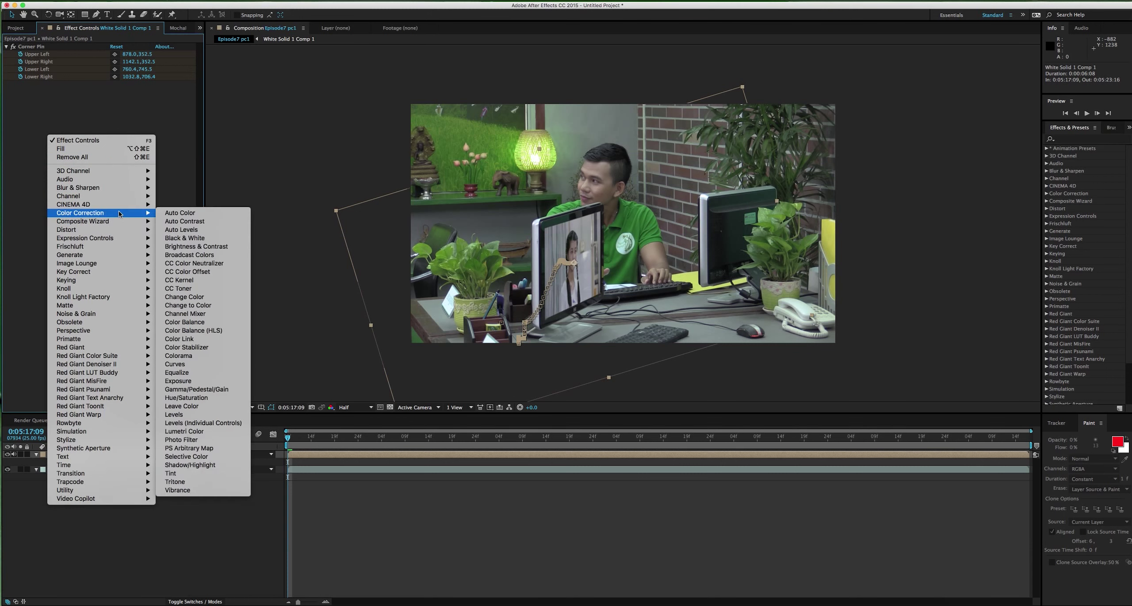
click(185, 366)
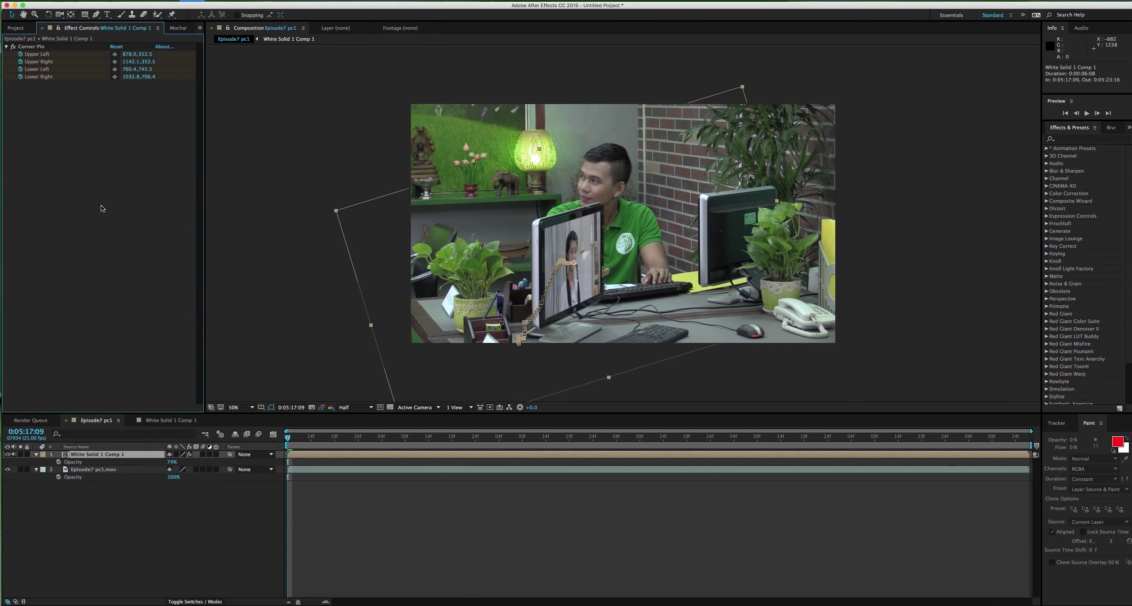
drag(80, 168, 90, 183)
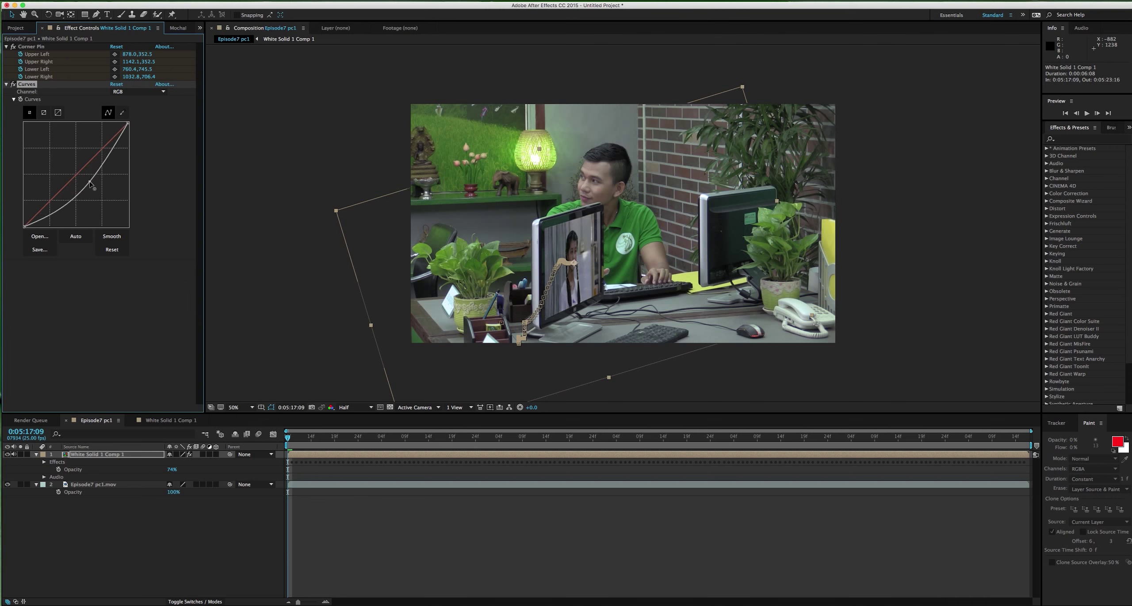
click(154, 550)
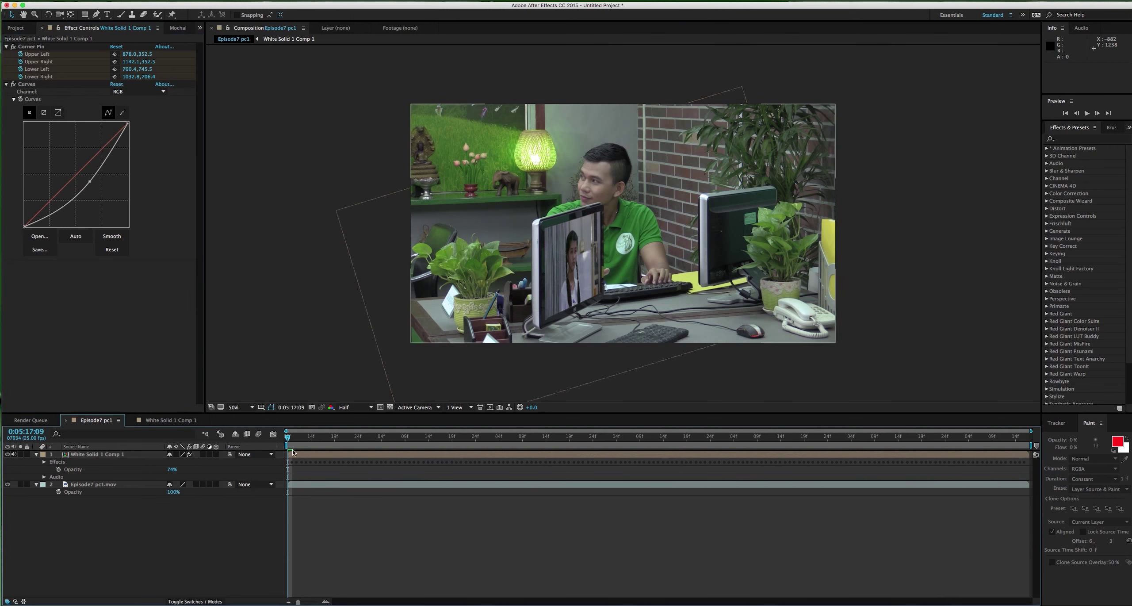
key(space)
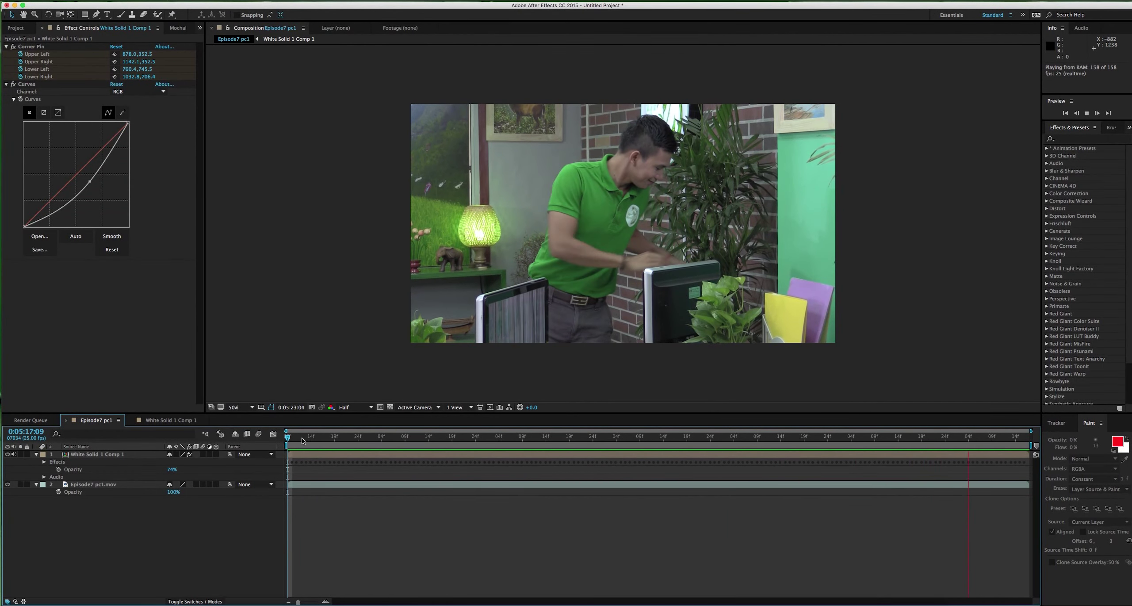
Step: Shift MVI_0005.MOV 4 seconds 19 frames earlier inside the precomp and preview Episode7 pc1
key(space)
click(170, 420)
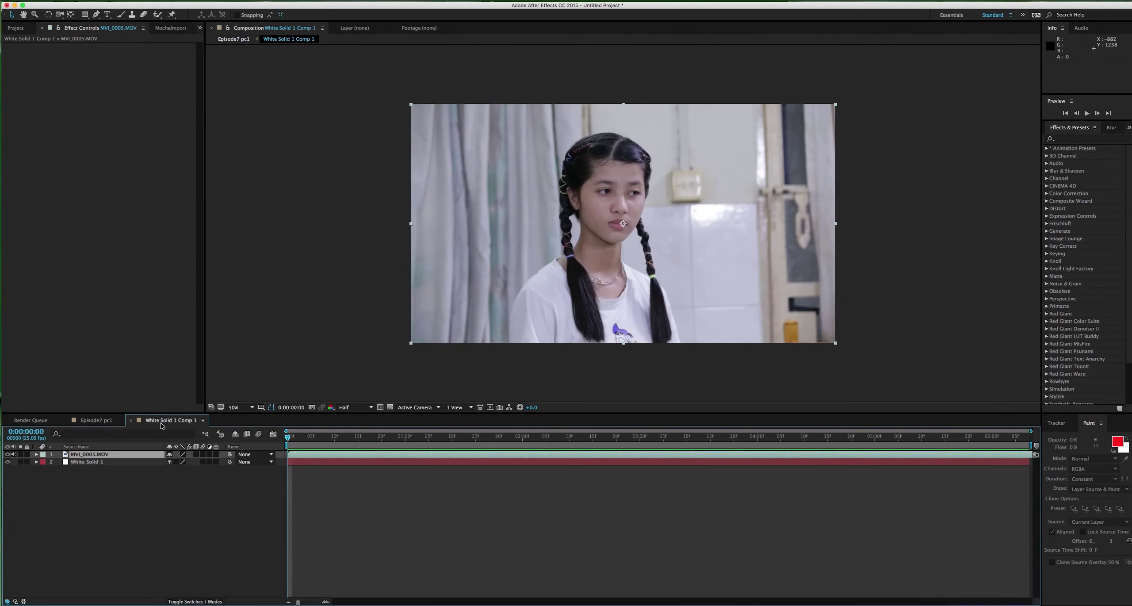
click(89, 421)
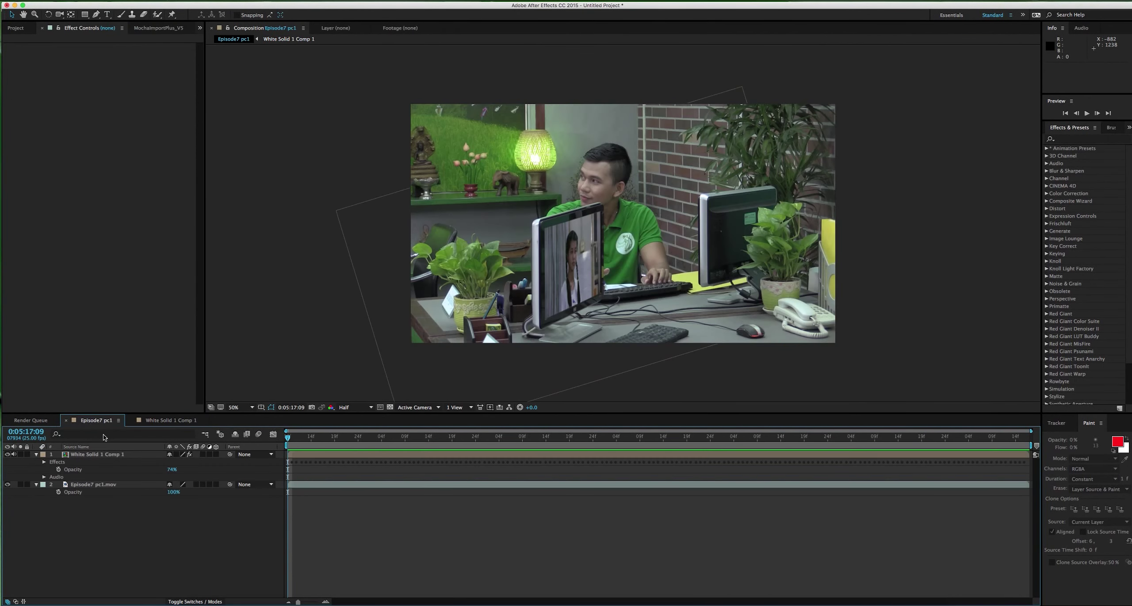
double_click(81, 455)
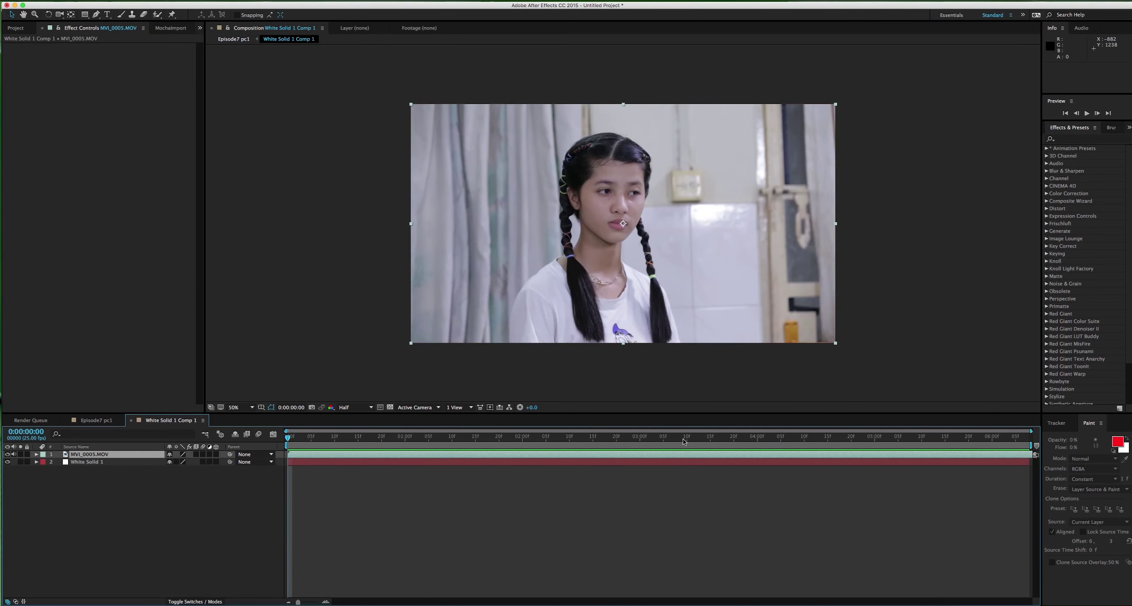
mouse_move(740, 456)
mouse_down()
mouse_move(756, 486)
mouse_move(647, 457)
mouse_up()
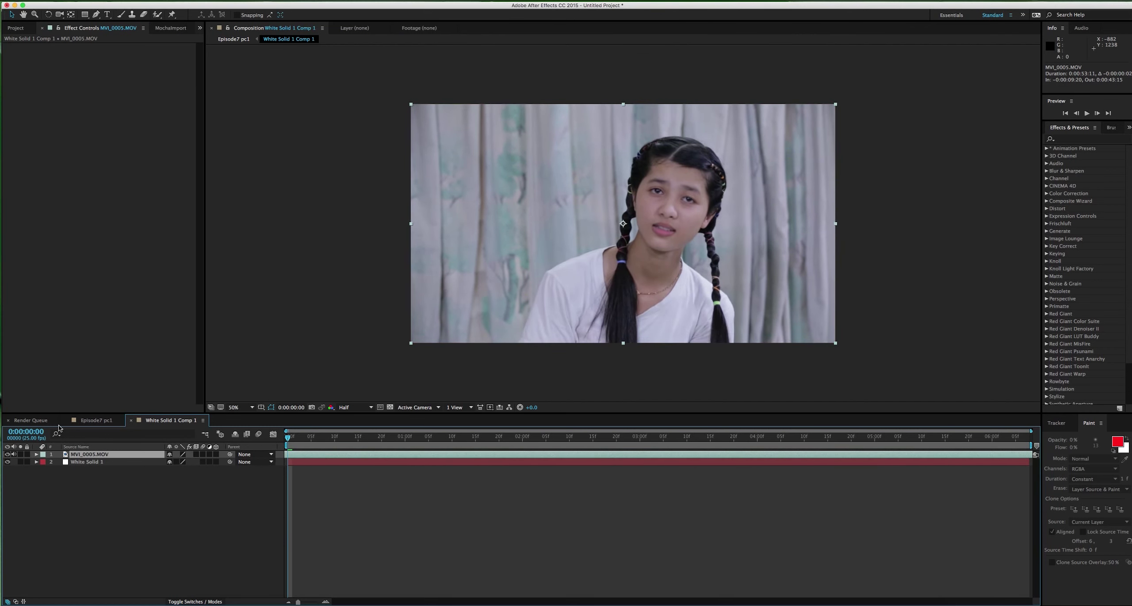
click(95, 420)
key(space)
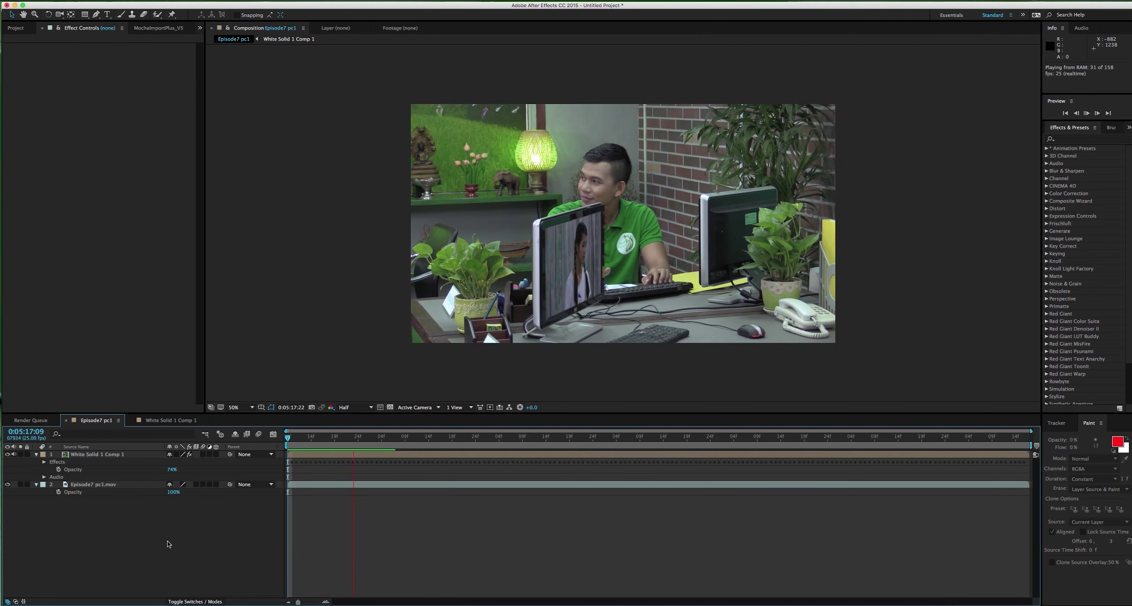